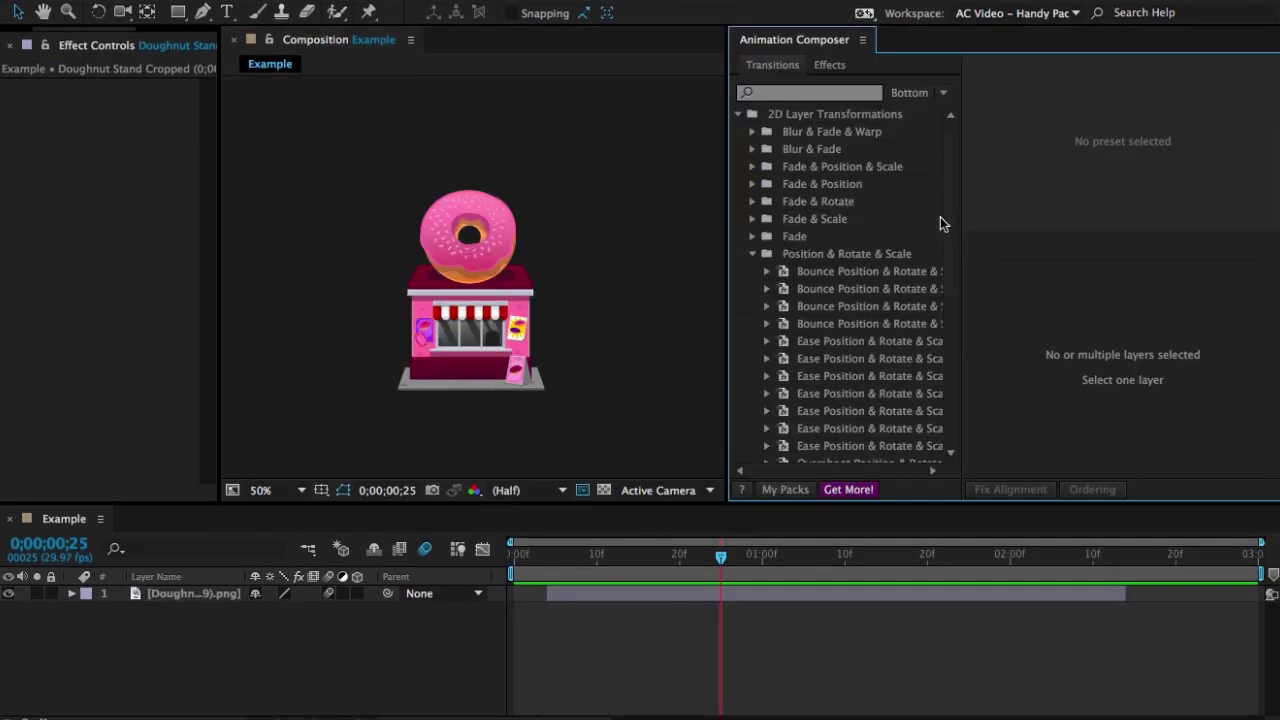
Step: Give the doughnut stand an overshoot-from-bottom entrance and an ease-from-bottom exit transition
left_click(800, 594)
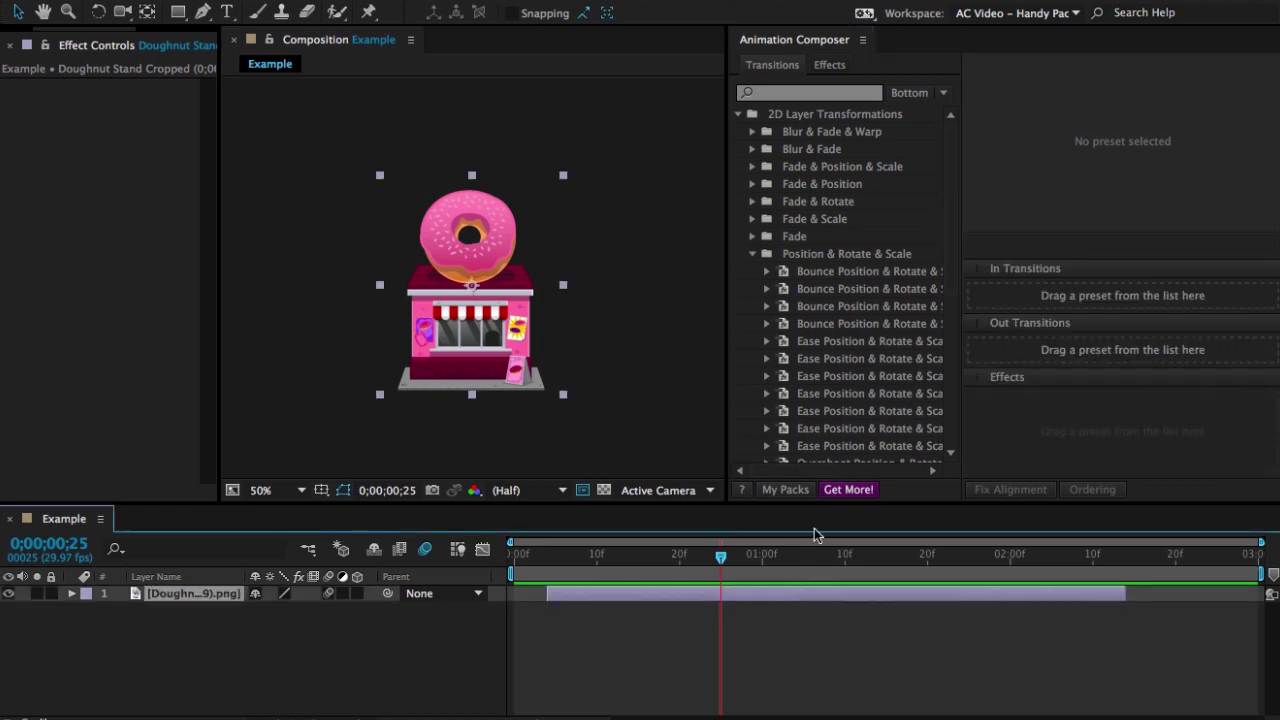
scroll(845, 430, "down", 3)
left_click(845, 416)
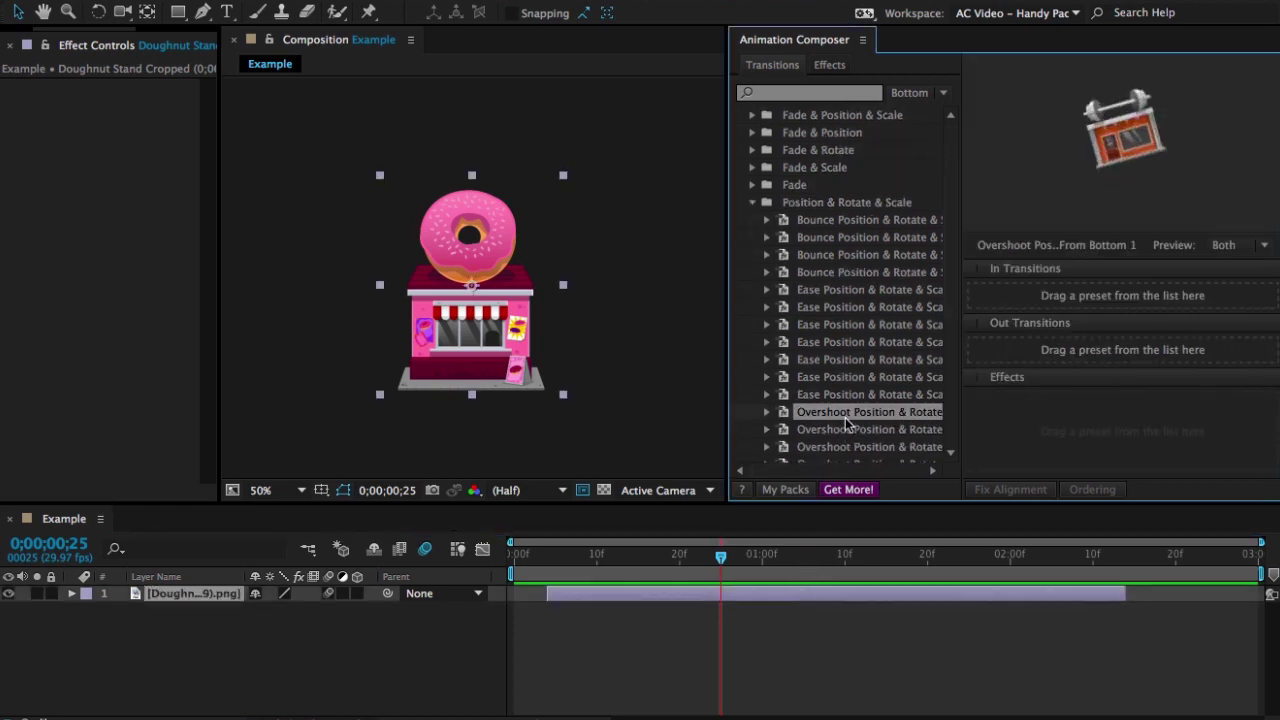
left_click_drag(845, 422, 1048, 298)
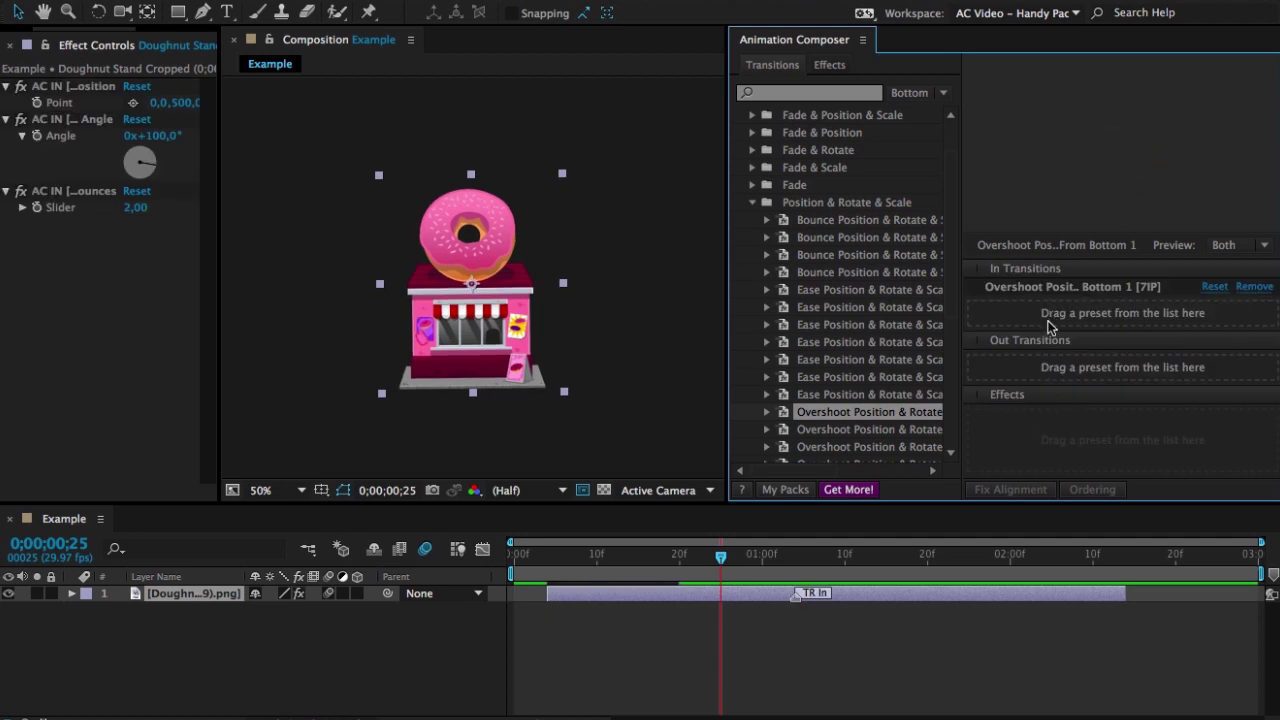
left_click(866, 343)
mouse_move(866, 343)
left_mouse_down()
mouse_move(900, 360)
mouse_move(1028, 366)
left_mouse_up()
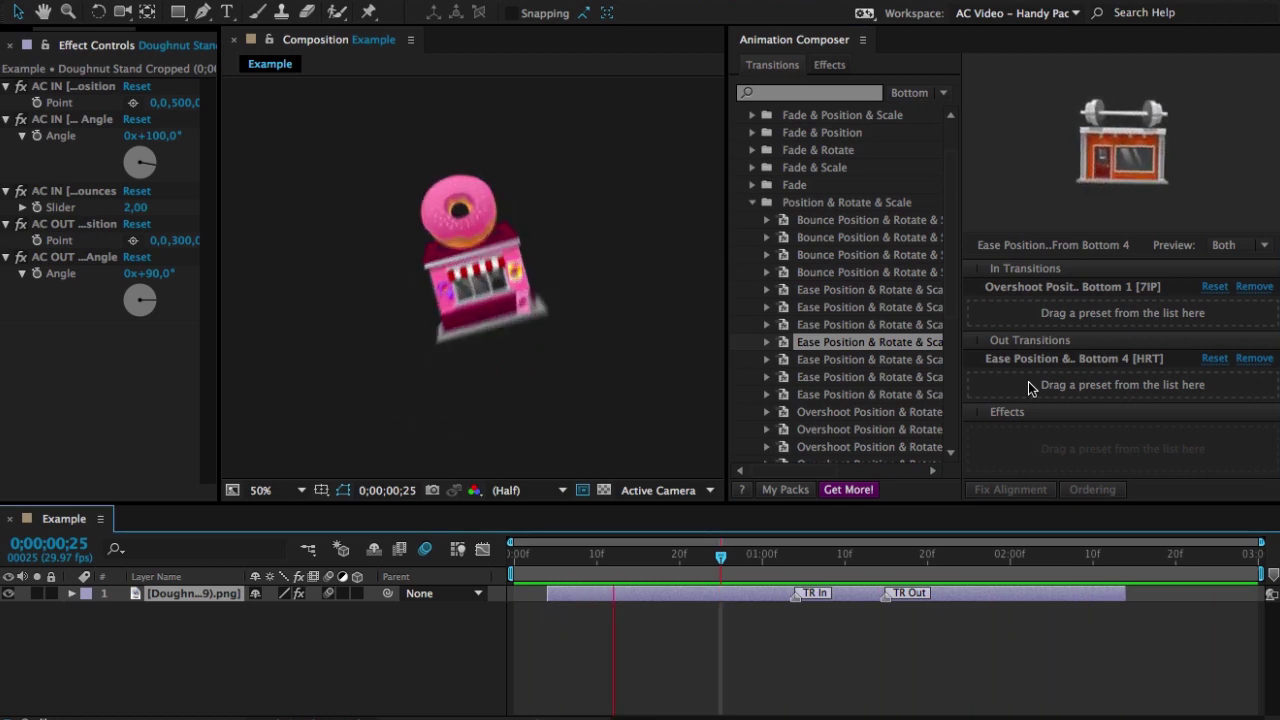
Step: Replace the entrance with an ease-from-bottom position preset
left_click(1254, 287)
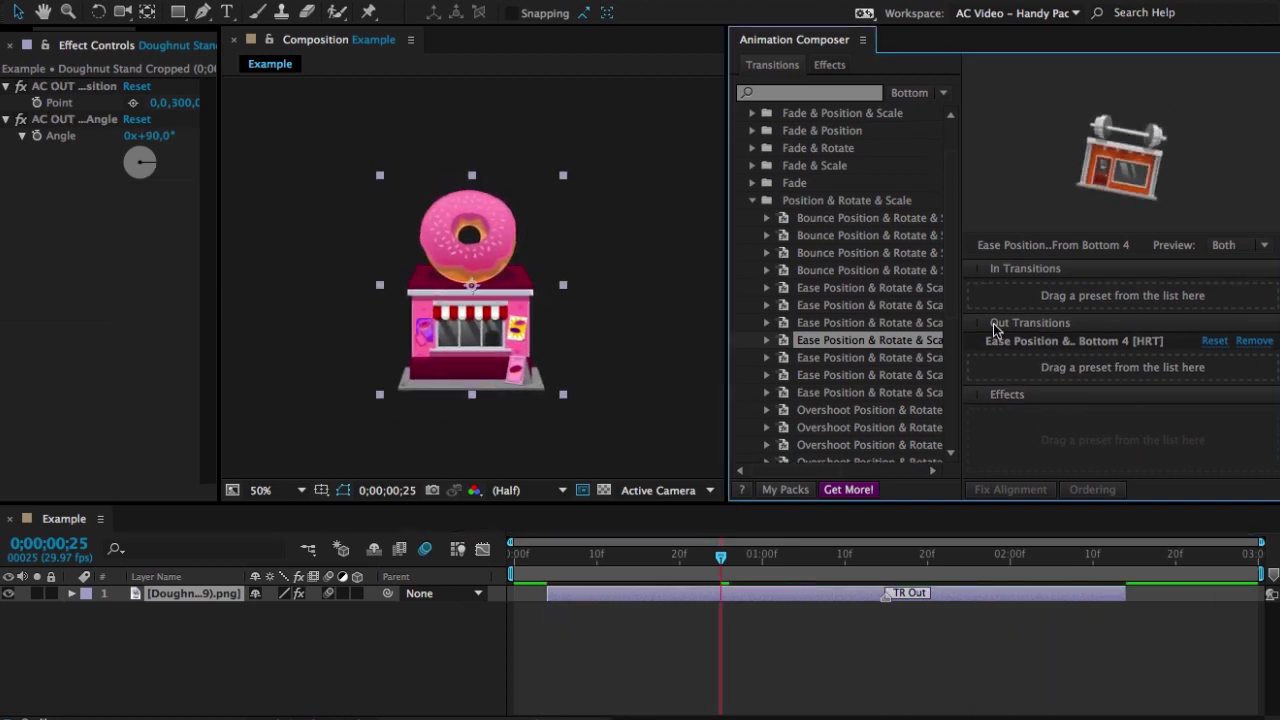
left_click(905, 324)
left_click_drag(888, 328, 1068, 296)
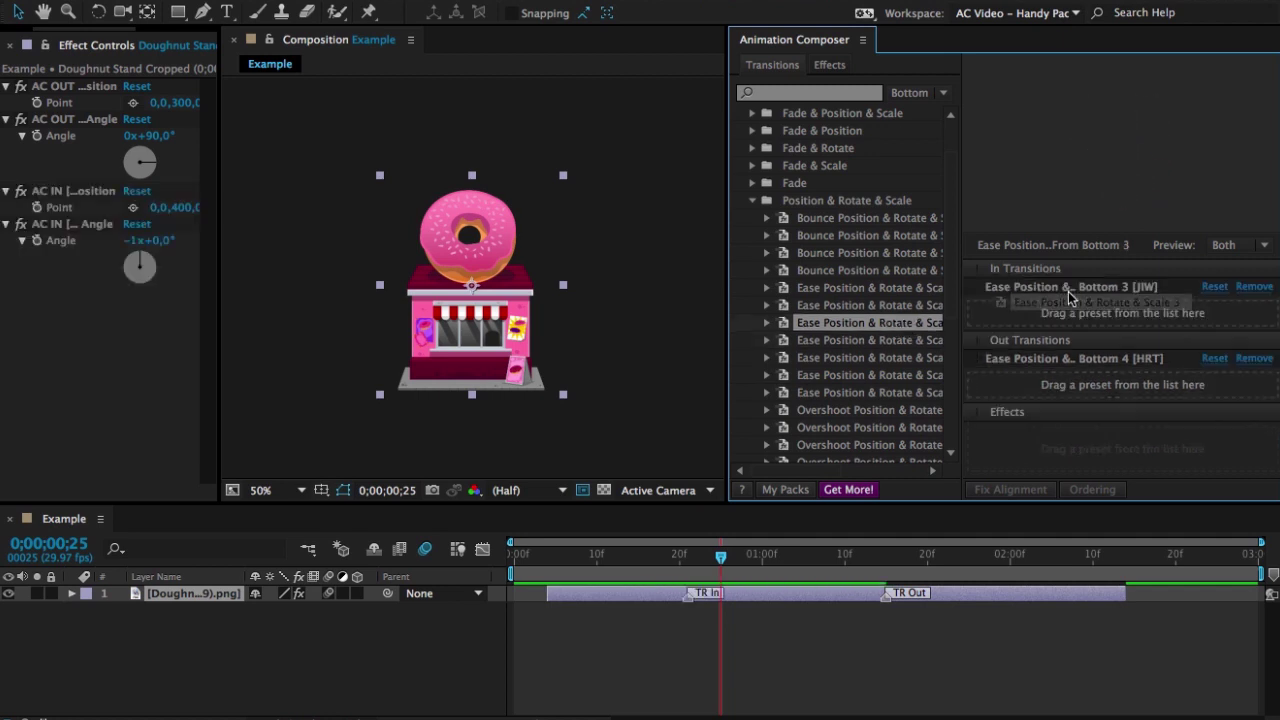
Step: Move the TR Out exit transition earlier in the layer and preview the result
left_click(887, 603)
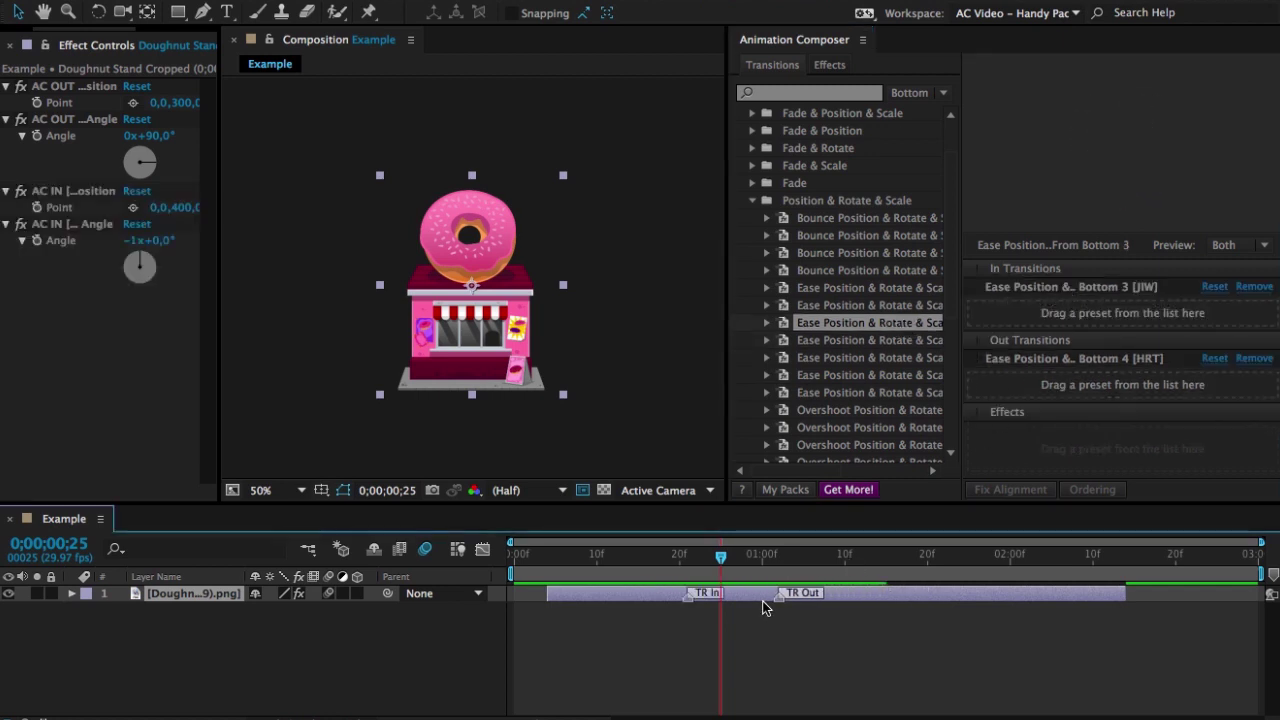
left_click_drag(765, 607, 733, 599)
key("space")
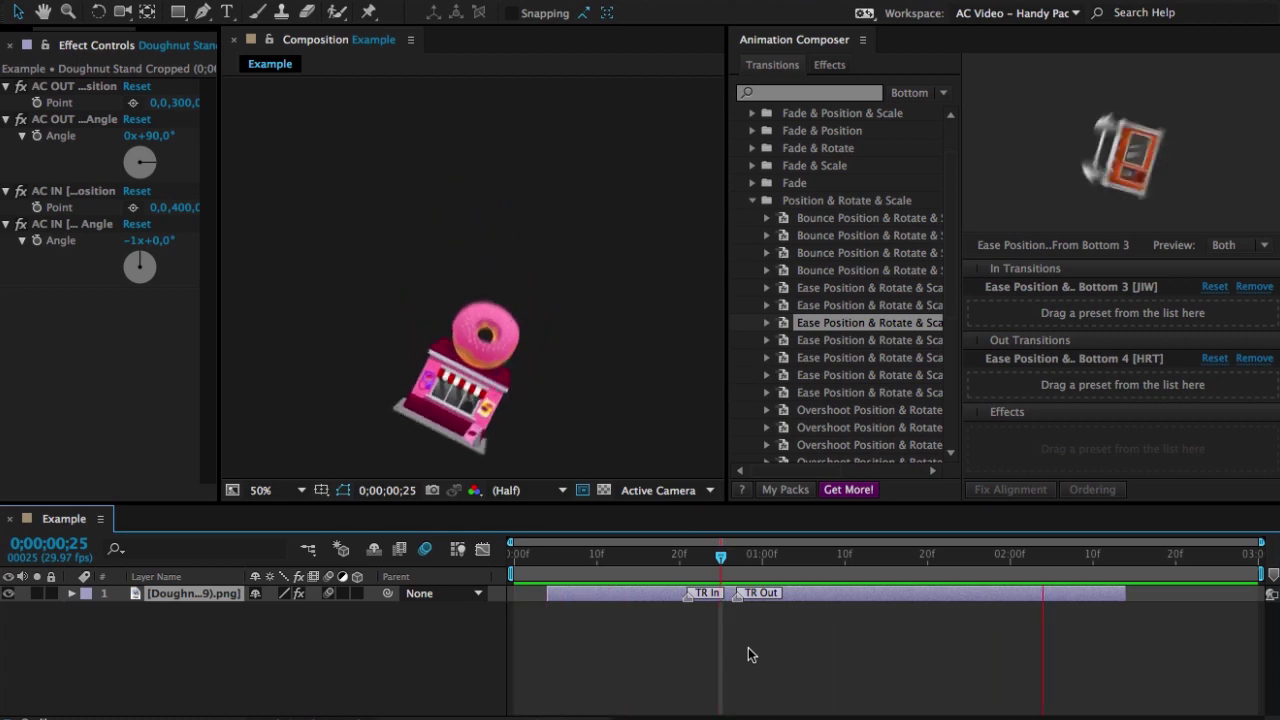
key("space")
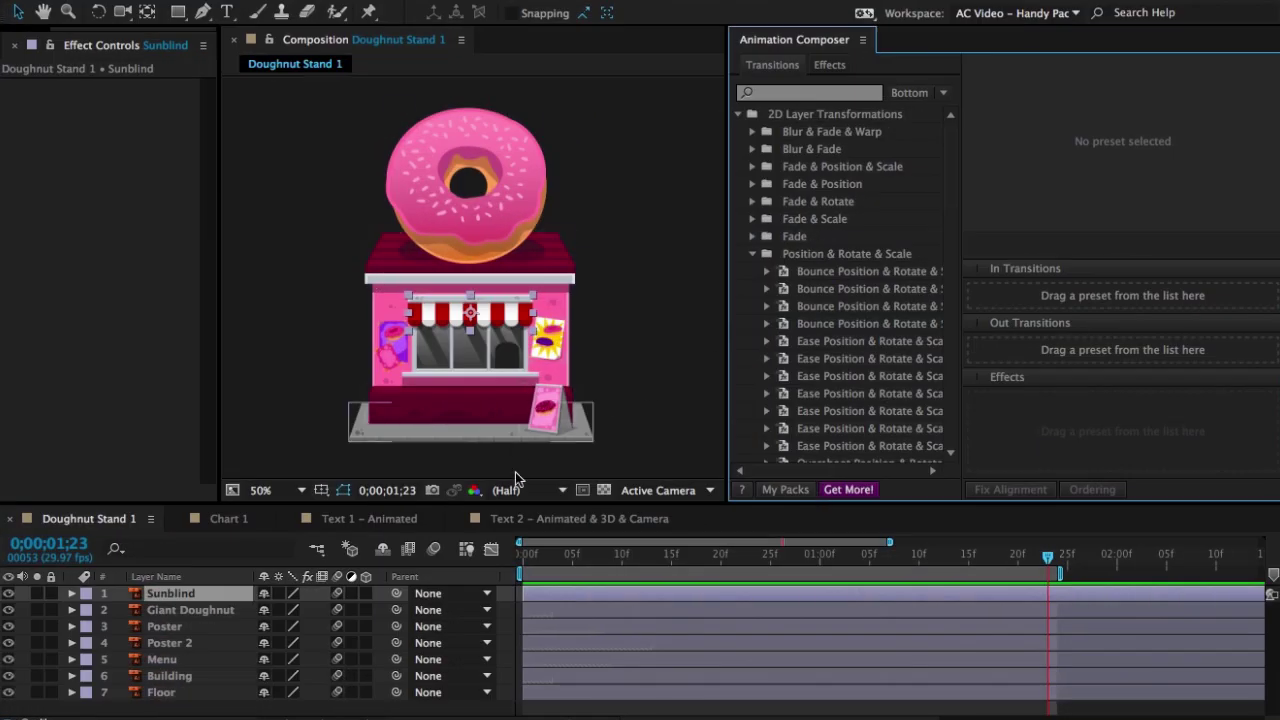
Step: Click through Giant Doughnut, Posters, Building, Menu and Sunblind, scrubbing to check staggered start times
left_click(588, 609)
left_click(591, 624)
left_click(589, 640)
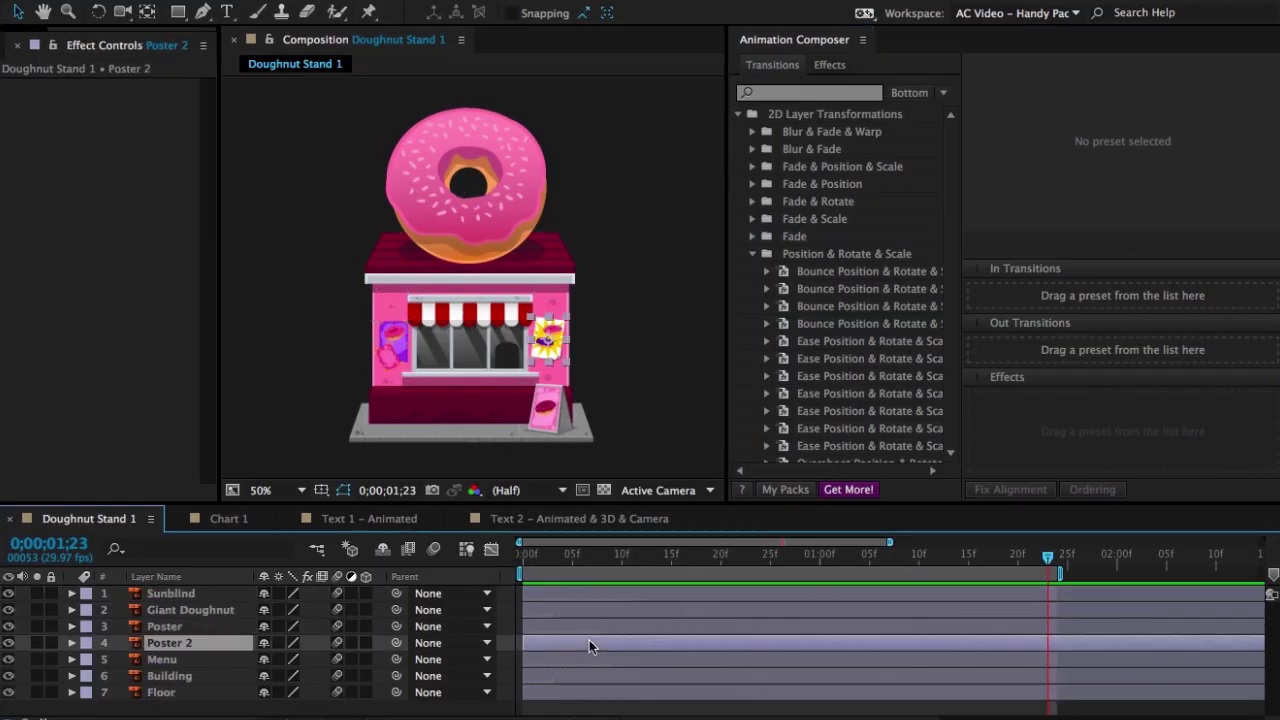
left_click(571, 684)
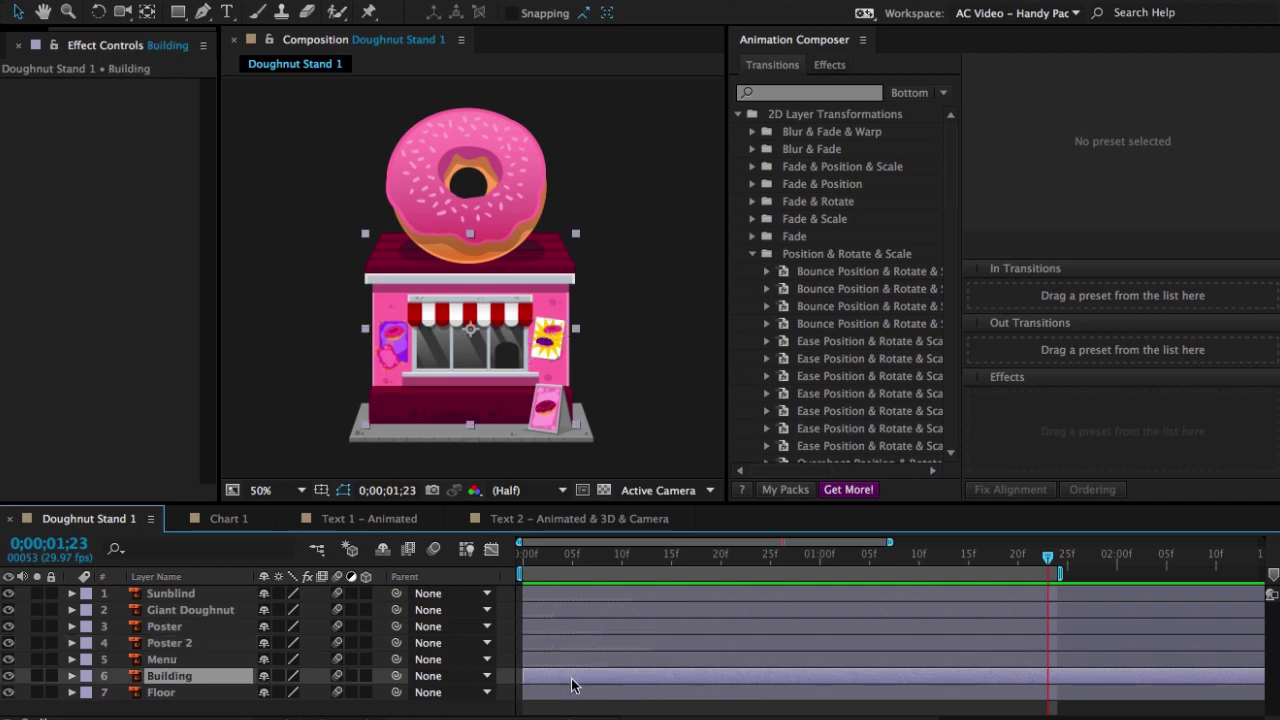
left_click(624, 659)
left_click(690, 643)
left_click(845, 622)
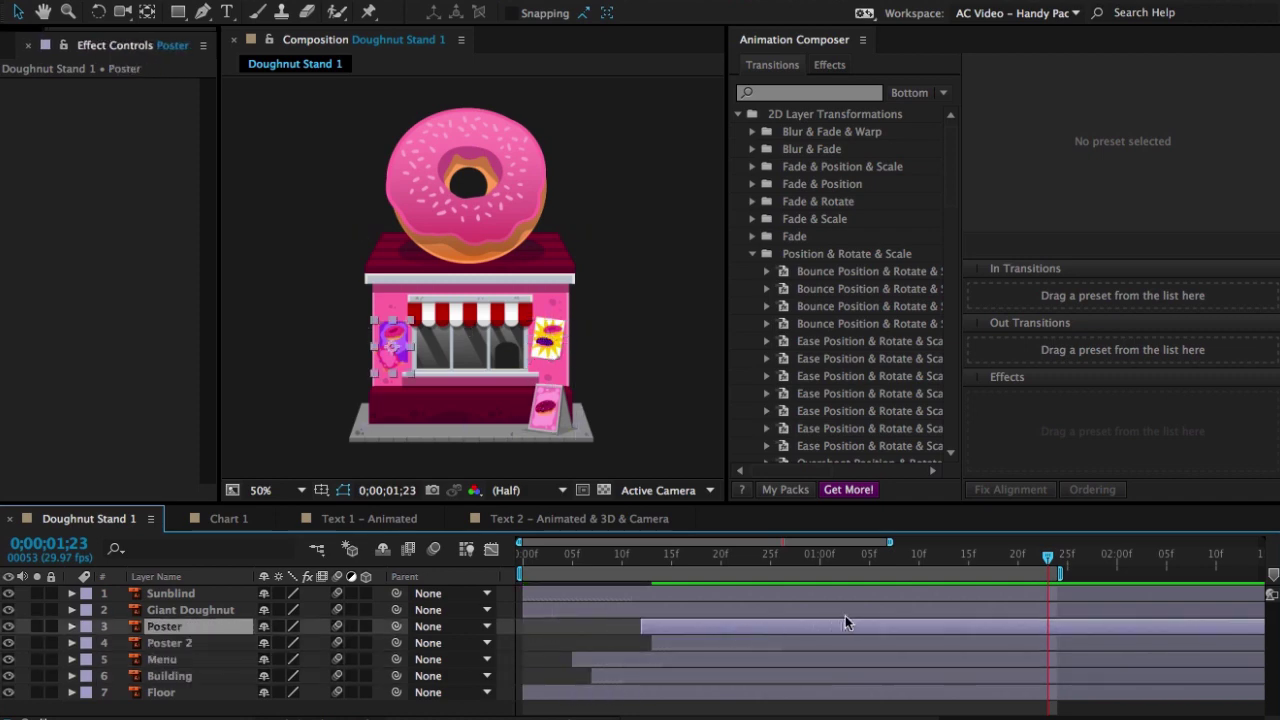
left_click(772, 609)
left_click(779, 593)
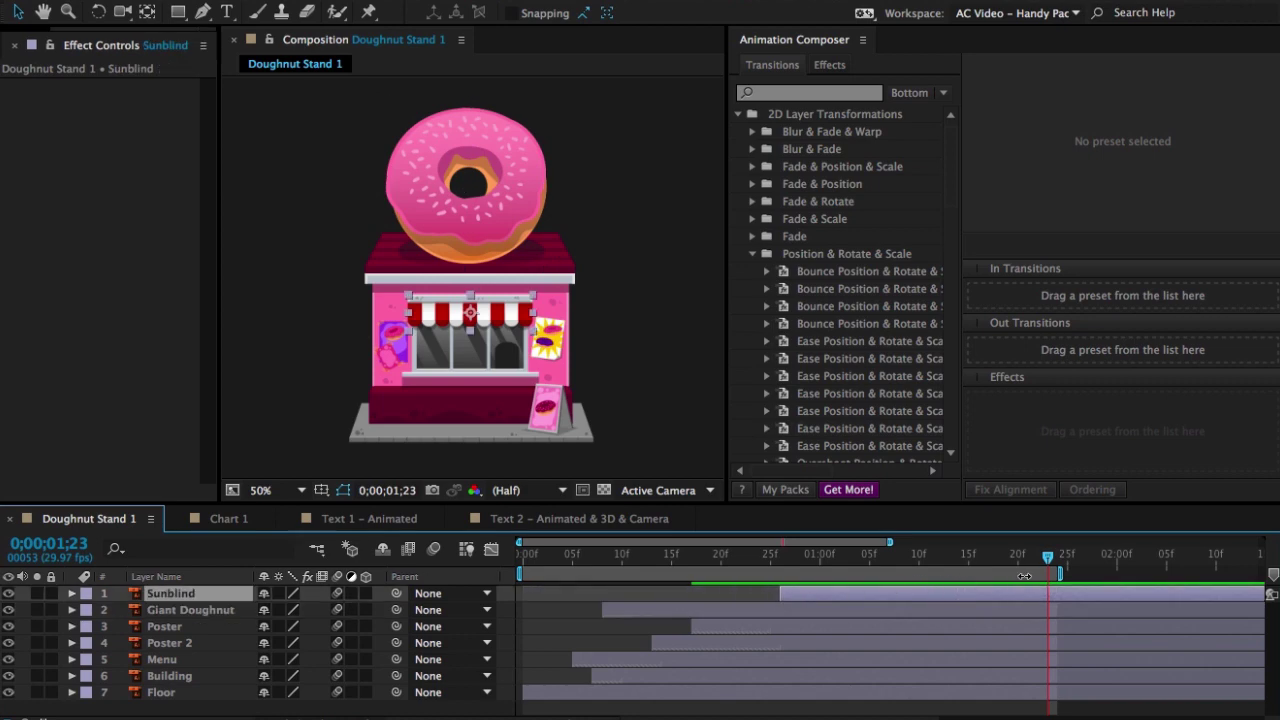
left_click_drag(810, 559, 1040, 560)
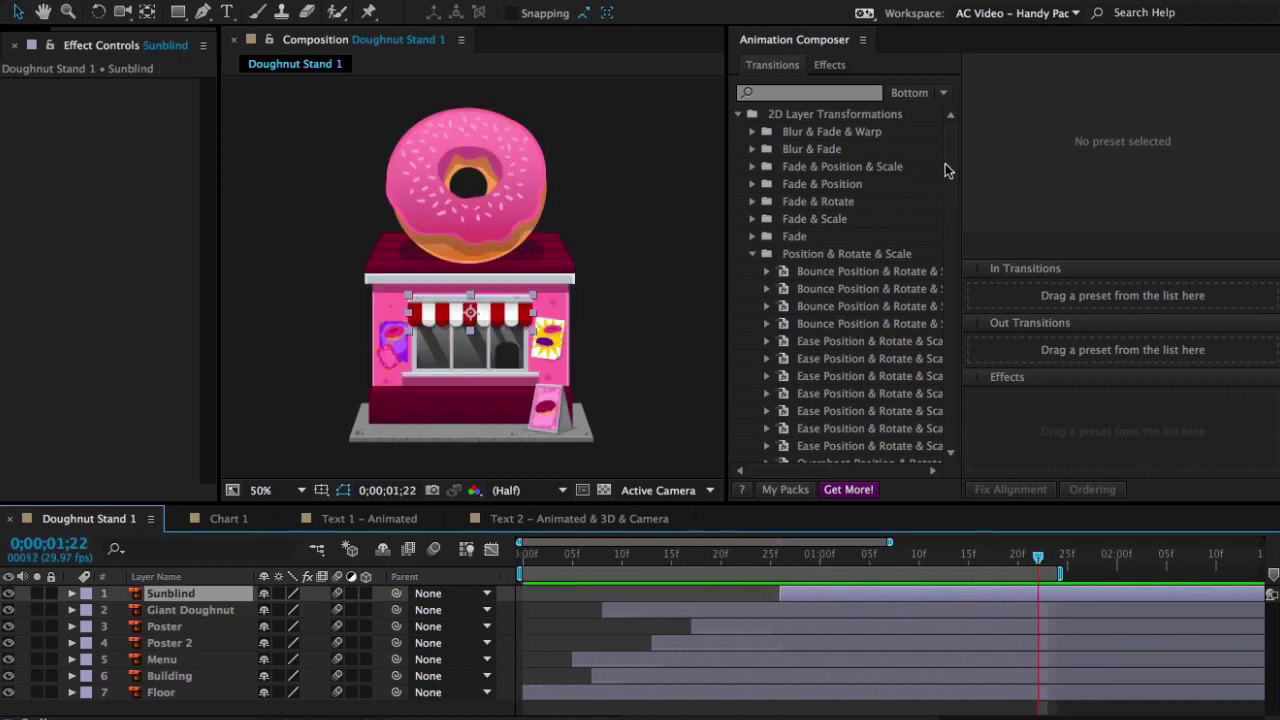
left_click_drag(948, 170, 968, 294)
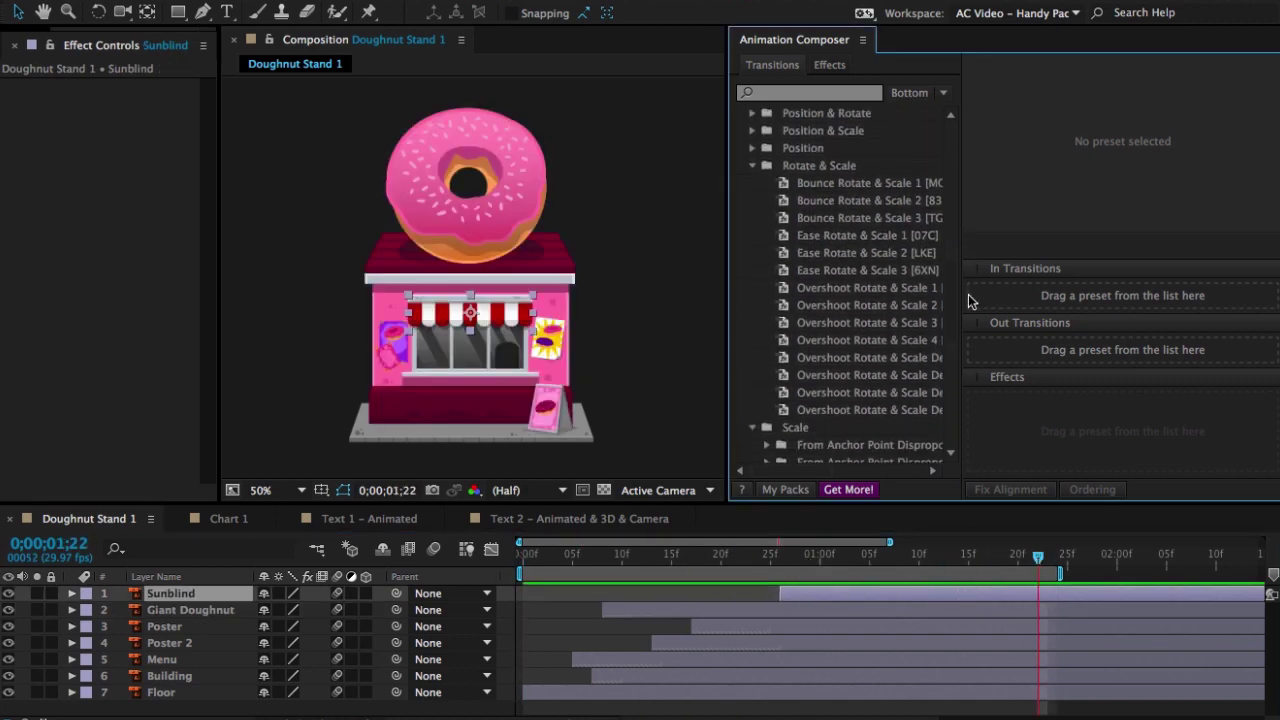
Step: Add the Overshoot Rotate & Scale Delayed 1 entrance to Sunblind, Poster and Poster 2
left_click(862, 290)
key("Down")
key("Down")
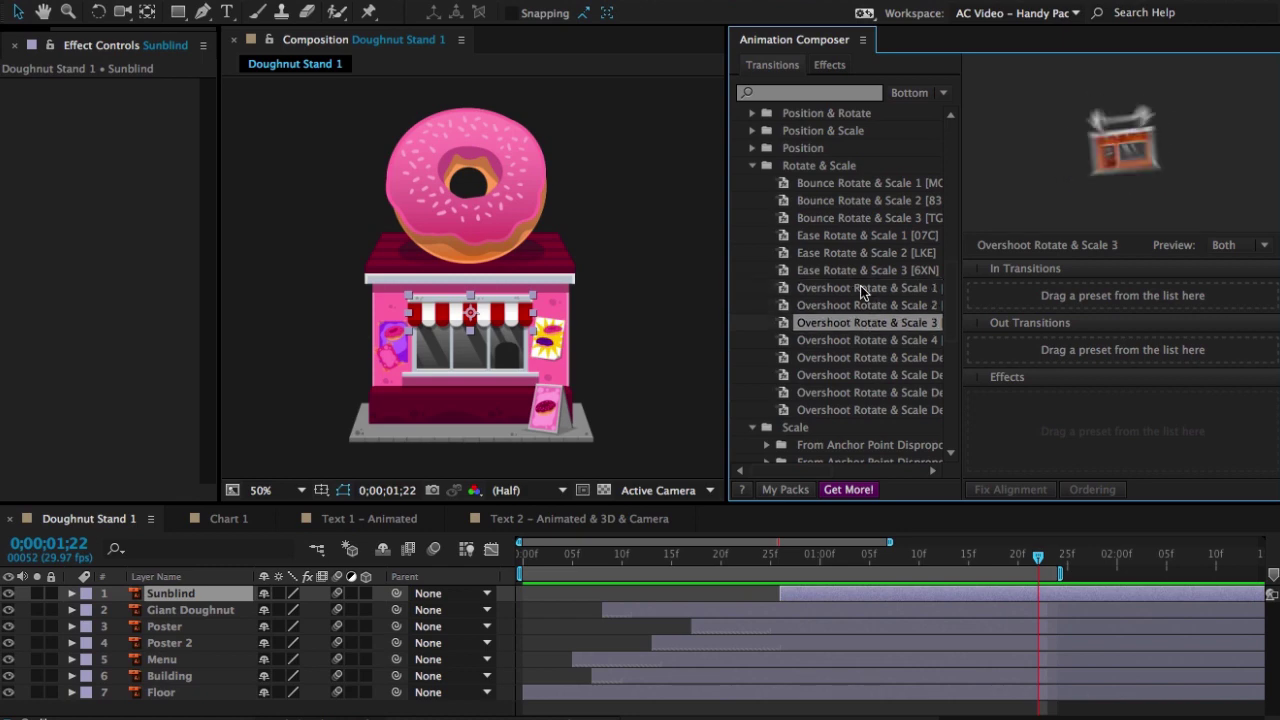
key("Down")
key("Down")
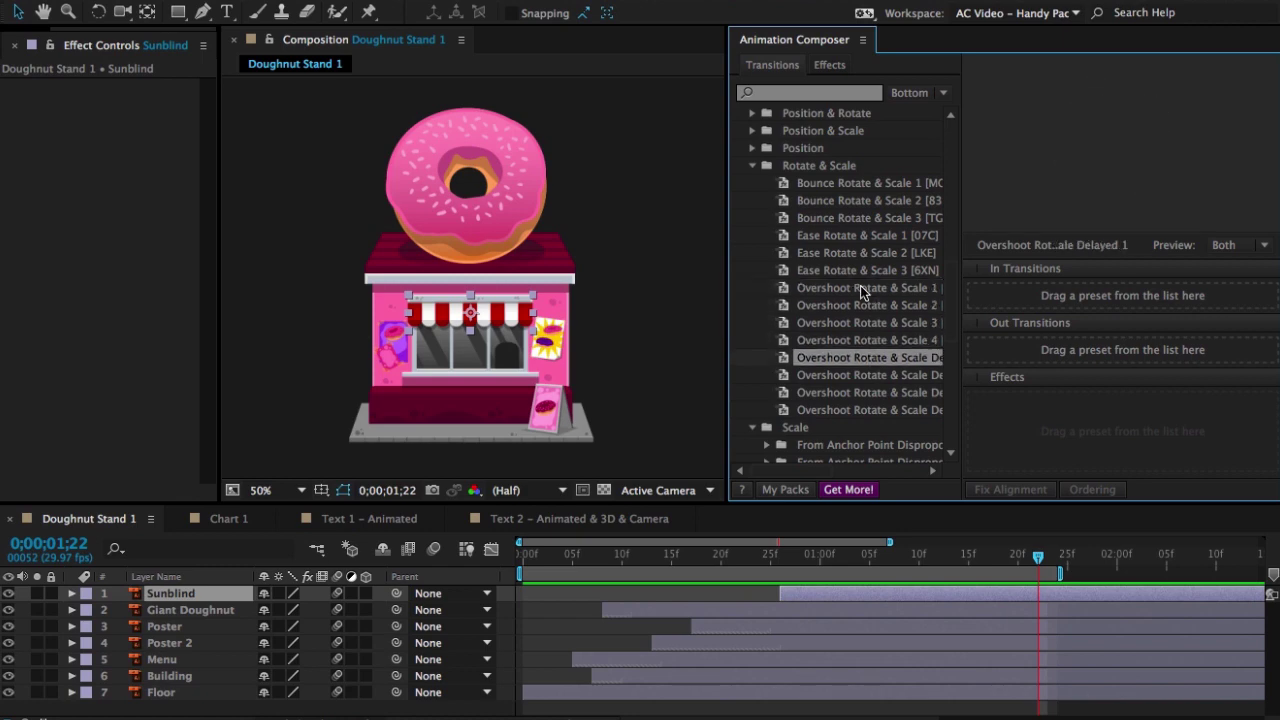
mouse_move(862, 356)
left_mouse_down()
mouse_move(880, 366)
mouse_move(1038, 290)
left_mouse_up()
key("ctrl+Down")
key("ctrl+Down")
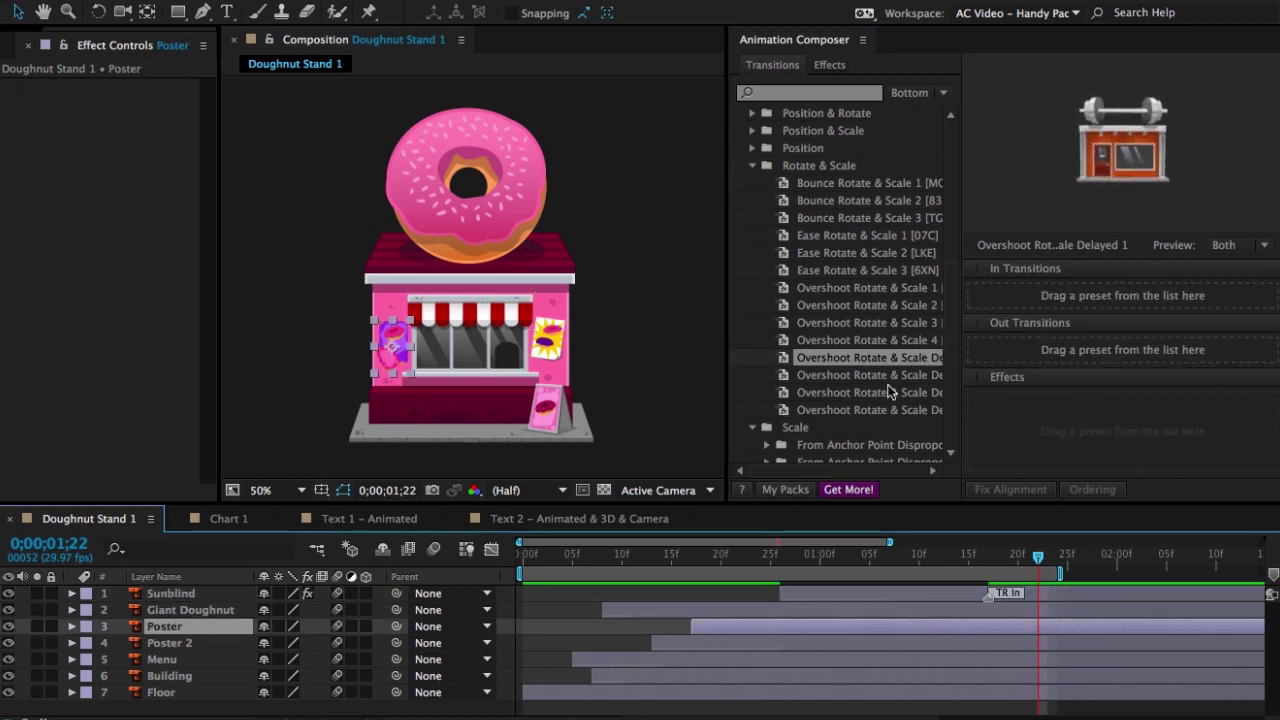
left_click_drag(888, 358, 1040, 302)
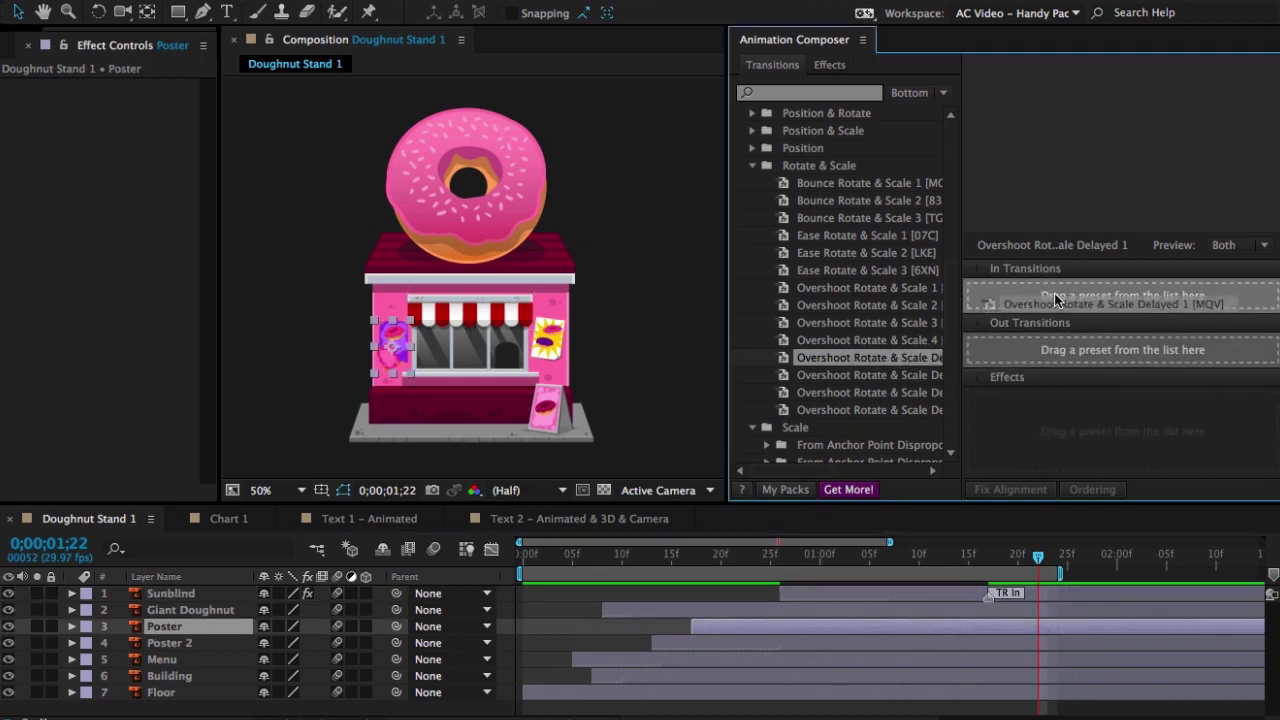
left_click(907, 640)
mouse_move(891, 359)
left_mouse_down()
mouse_move(1040, 300)
mouse_move(1035, 315)
left_mouse_up()
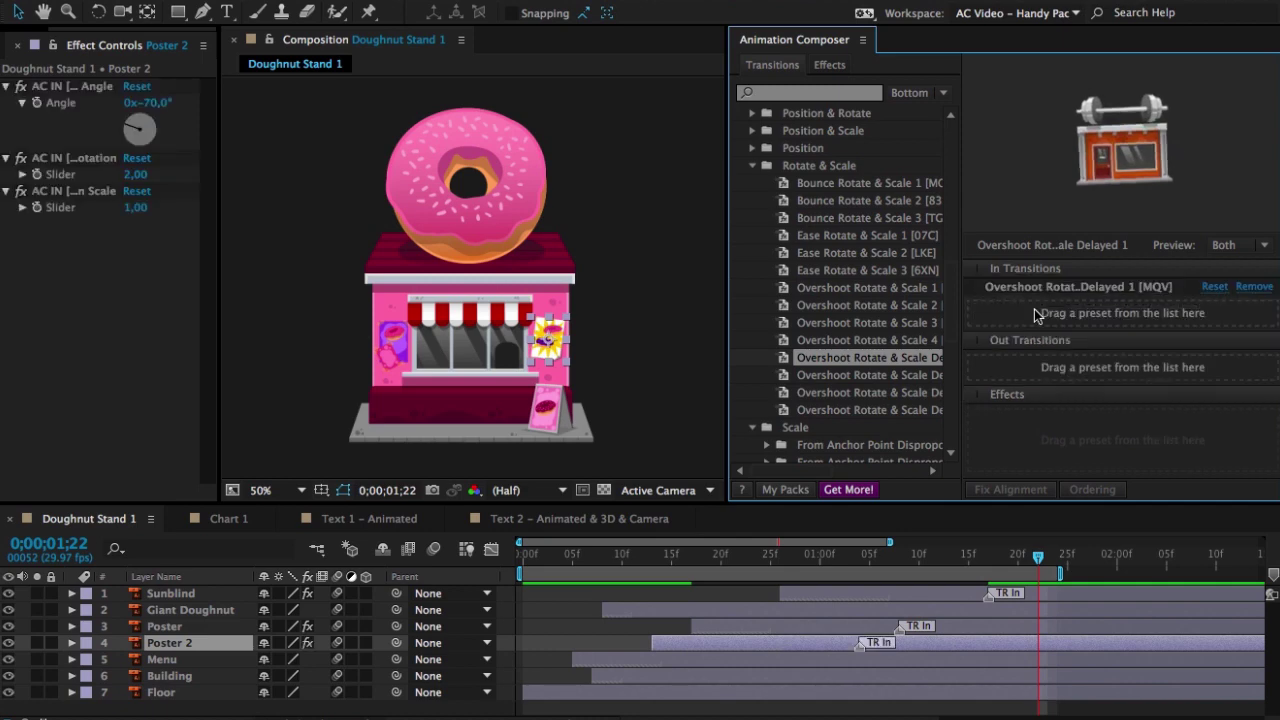
Step: Add Overshoot Rotate & Scale 2 entrances to Building and Floor, then preview the assembly
mouse_move(1038, 557)
left_mouse_down()
mouse_move(632, 592)
mouse_move(1015, 568)
left_mouse_up()
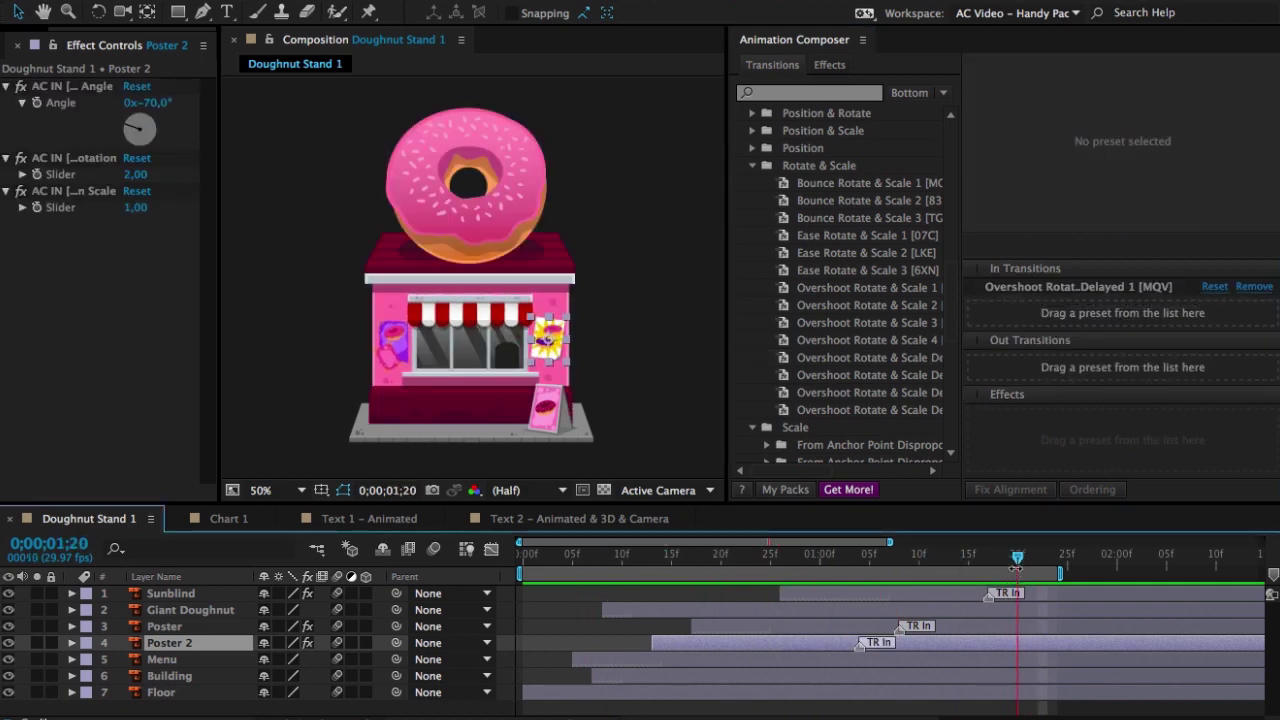
left_click(965, 676)
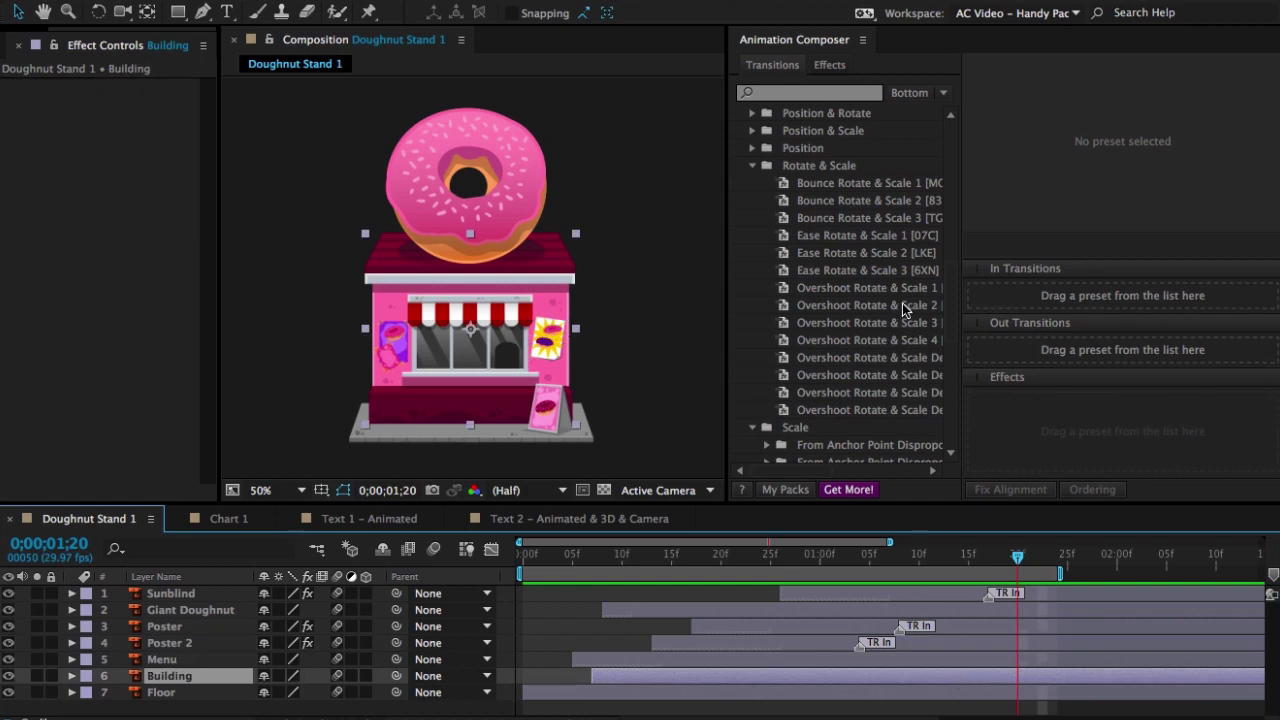
left_click_drag(902, 303, 1050, 296)
key("ctrl+Down")
left_click_drag(866, 305, 1048, 296)
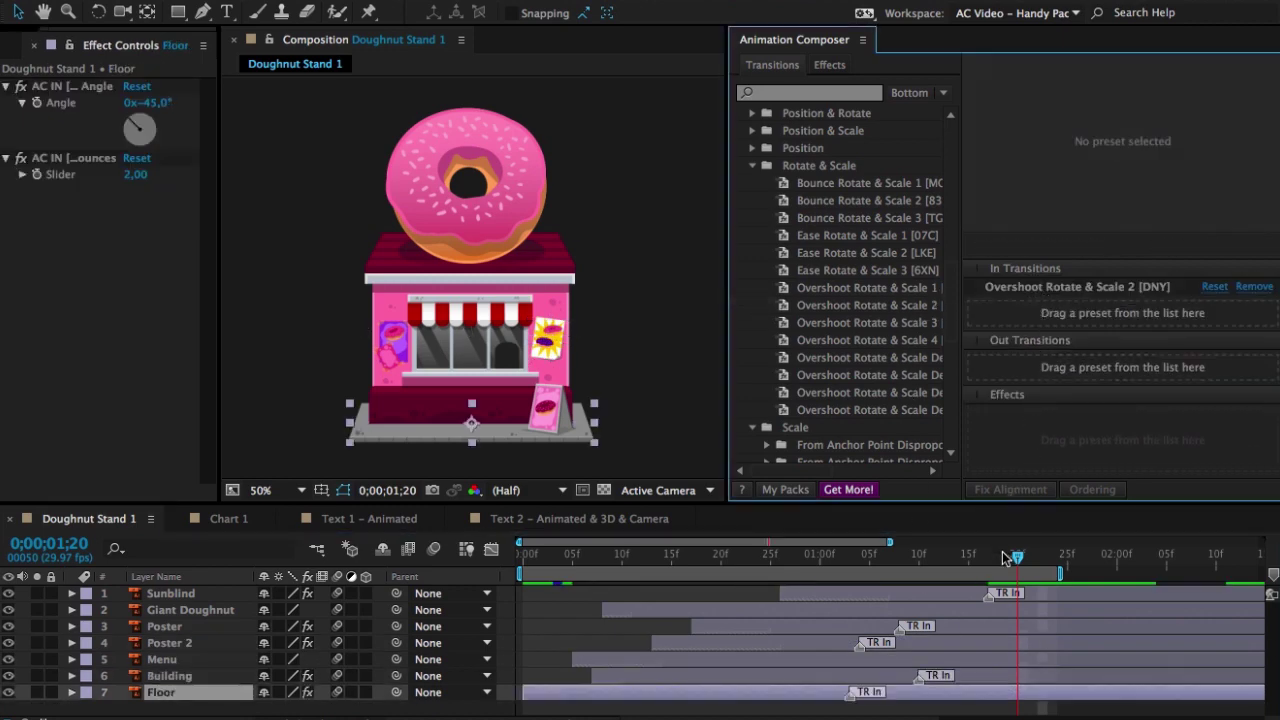
key("space")
key("space")
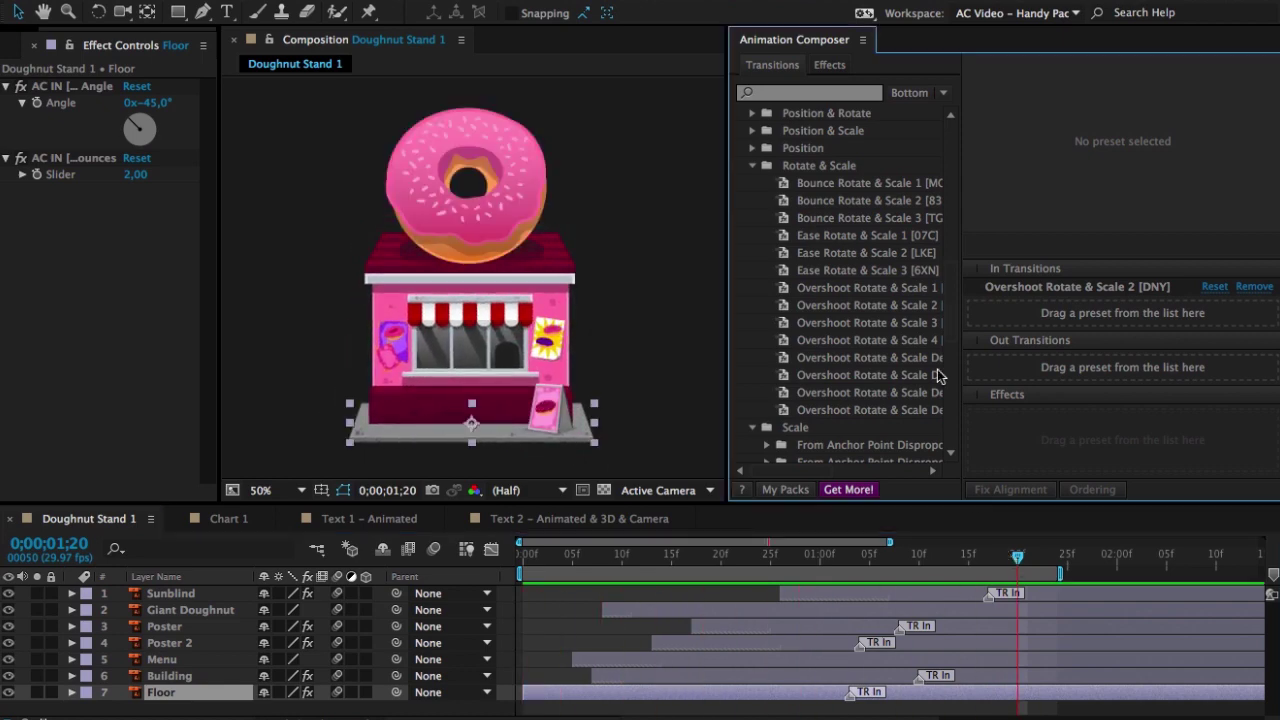
scroll(937, 370, "down", 6)
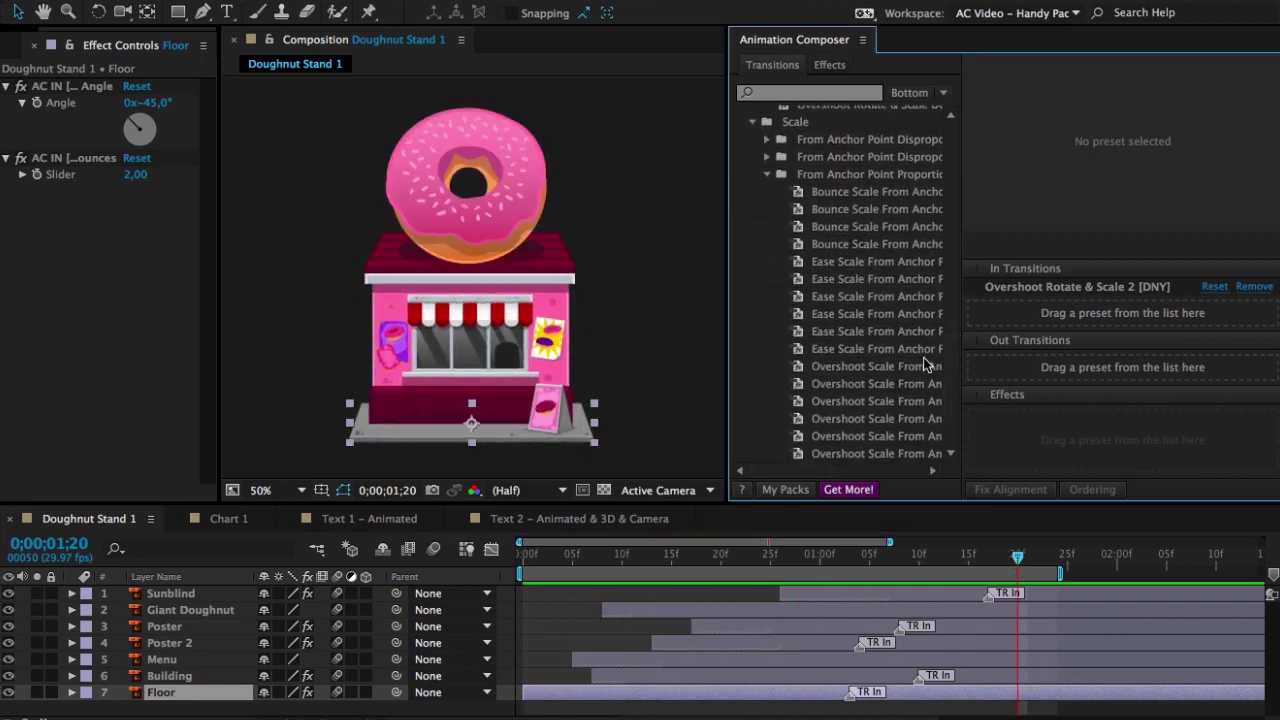
Step: Apply Overshoot Scale From Anchor Point 3 as the entrance for Giant Doughnut and Menu
left_click(858, 279)
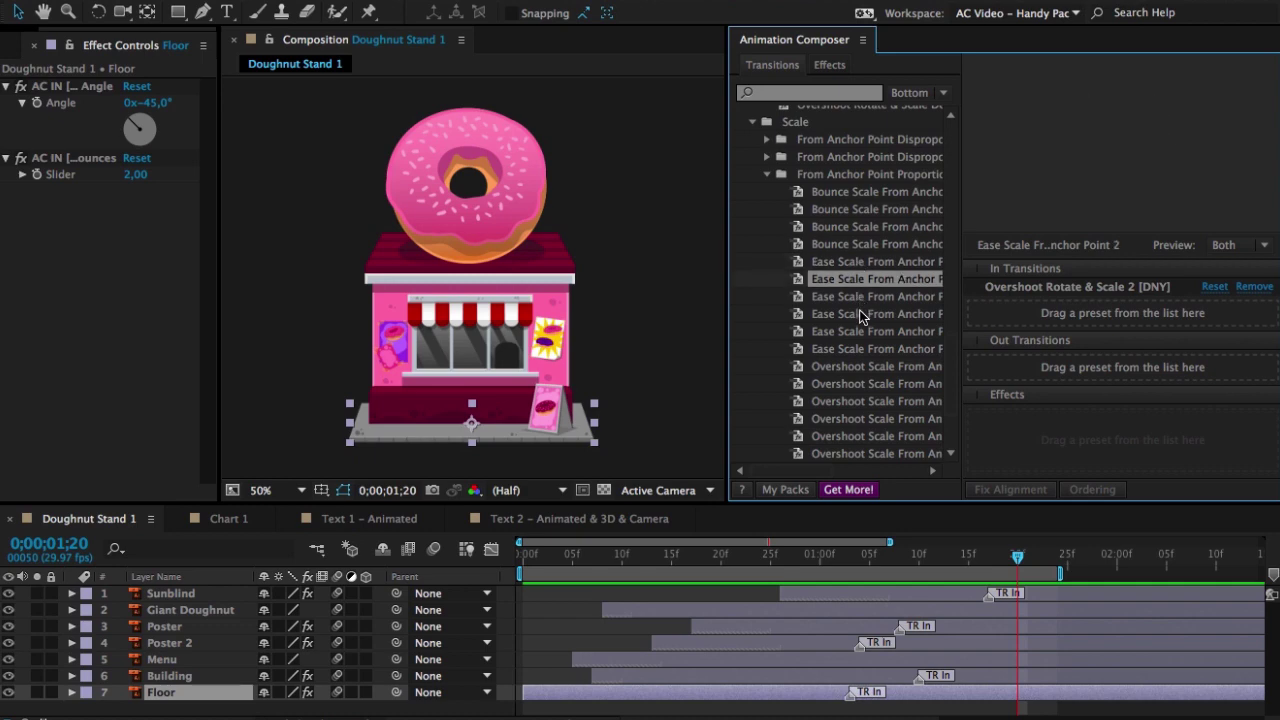
left_click(858, 366)
key("Down")
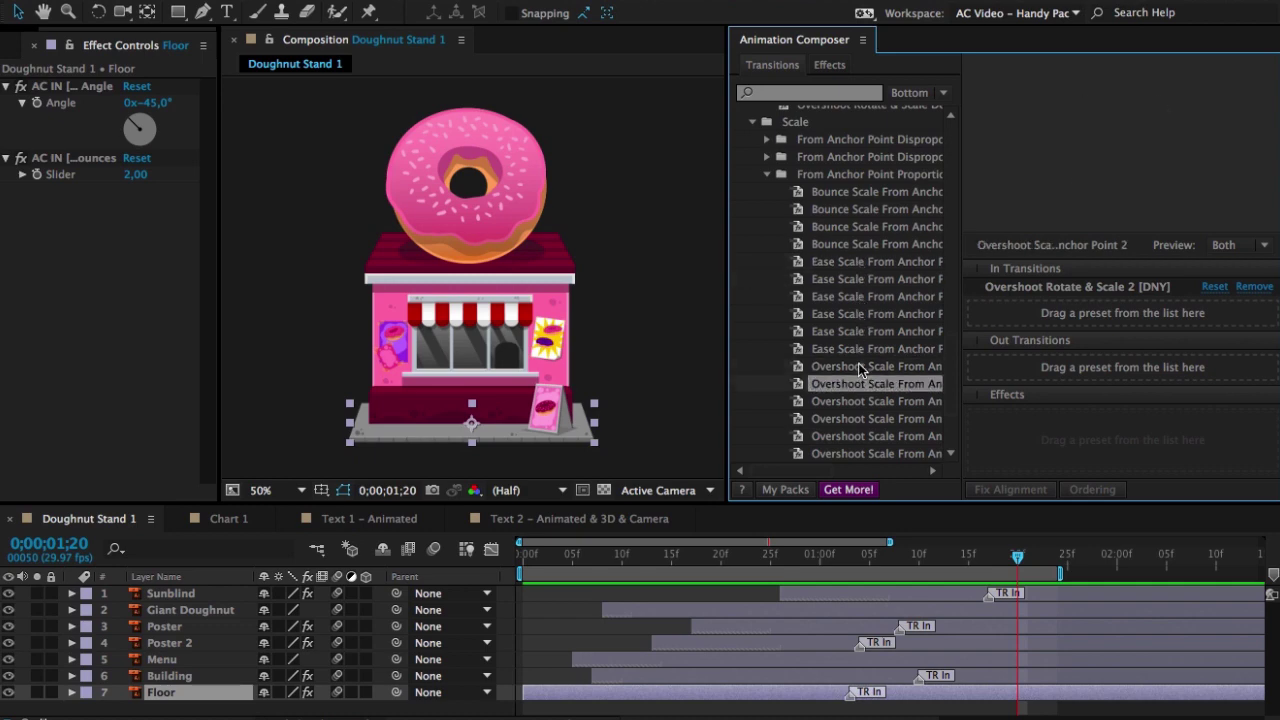
left_click(838, 610)
mouse_move(860, 401)
left_mouse_down()
mouse_move(918, 398)
mouse_move(988, 295)
left_mouse_up()
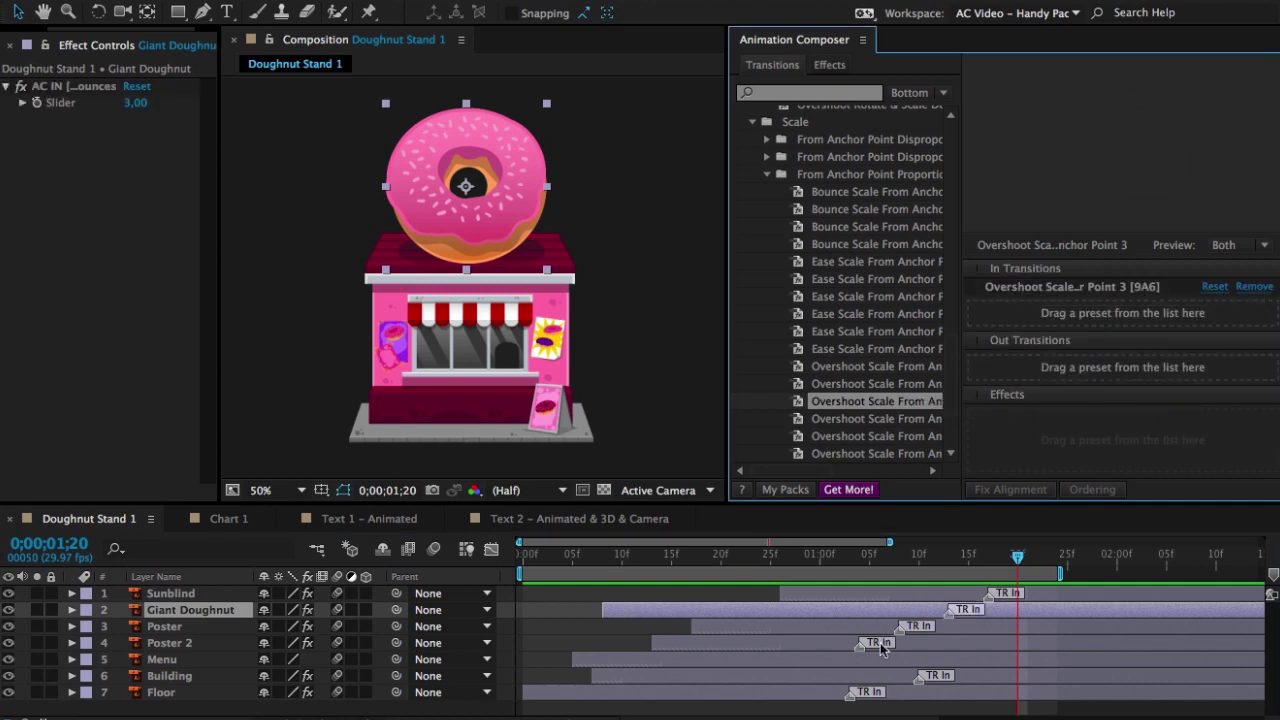
left_click(882, 660)
mouse_move(886, 405)
left_mouse_down()
mouse_move(990, 360)
mouse_move(1066, 300)
left_mouse_up()
Step: Scrub and preview the stand's pop-in build-up
mouse_move(1017, 556)
left_mouse_down()
mouse_move(662, 556)
mouse_move(1017, 559)
left_mouse_up()
key("space")
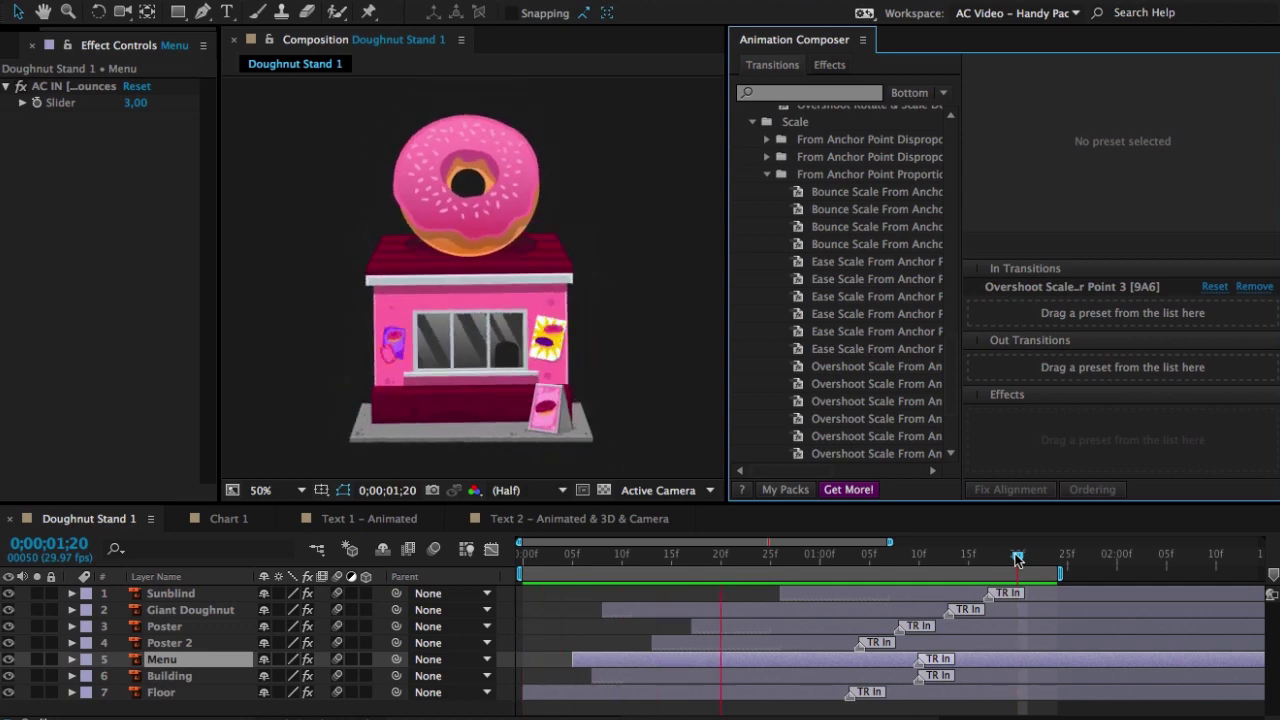
key("space")
Step: Select the Building layer and play back the stand's staggered build-up
left_click(594, 677)
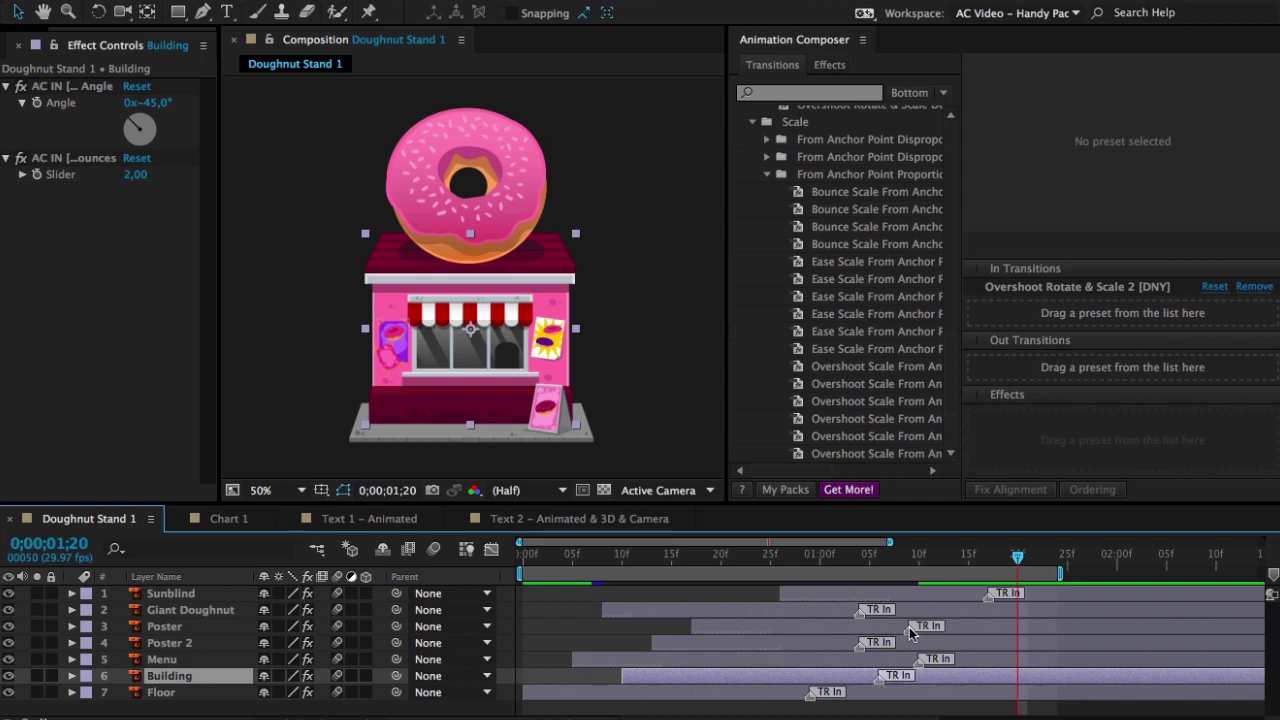
key("space")
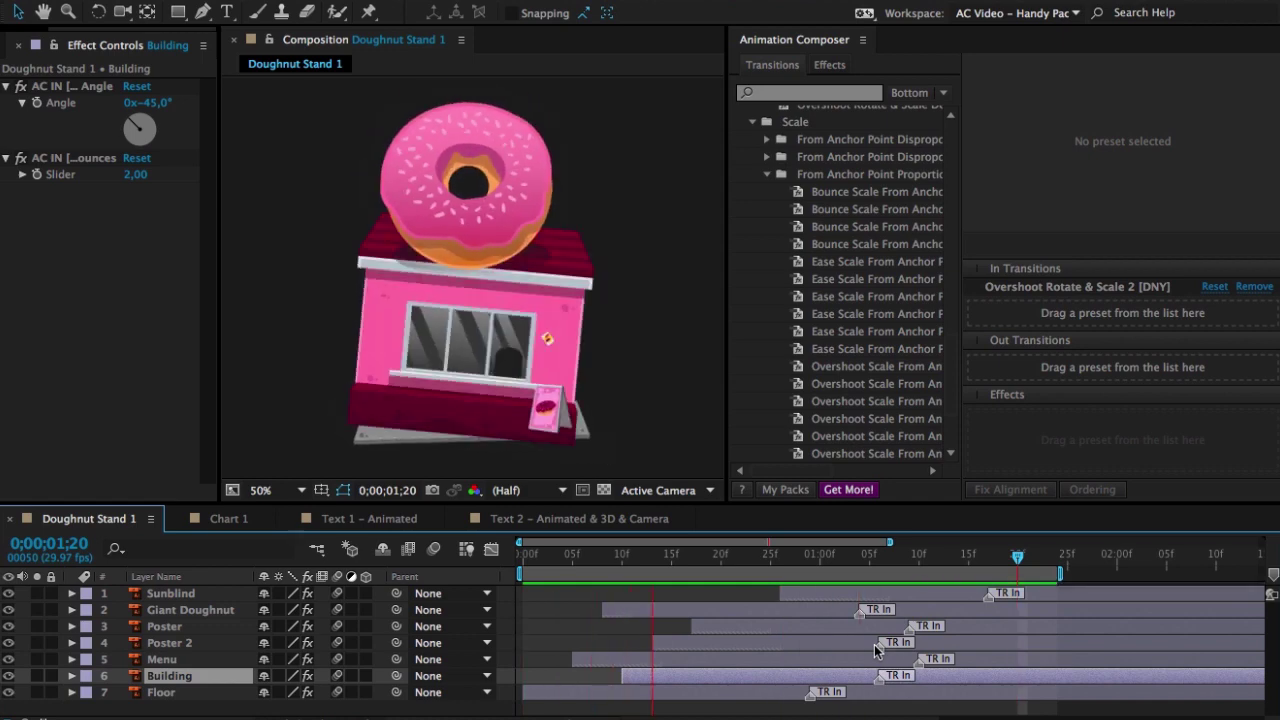
Step: Trim all seven layers to end at 0;00;02;18 with Alt+]
left_click_drag(839, 573, 1068, 581)
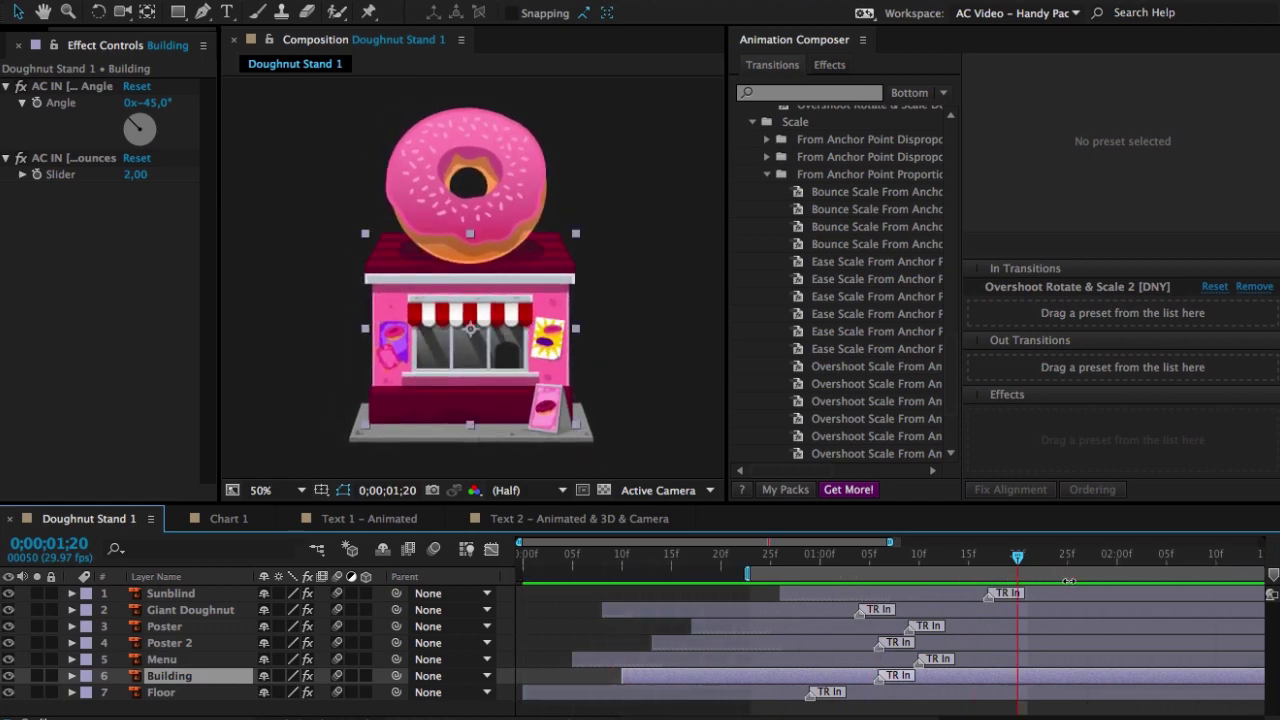
left_click_drag(883, 717, 991, 717)
left_click(1047, 600)
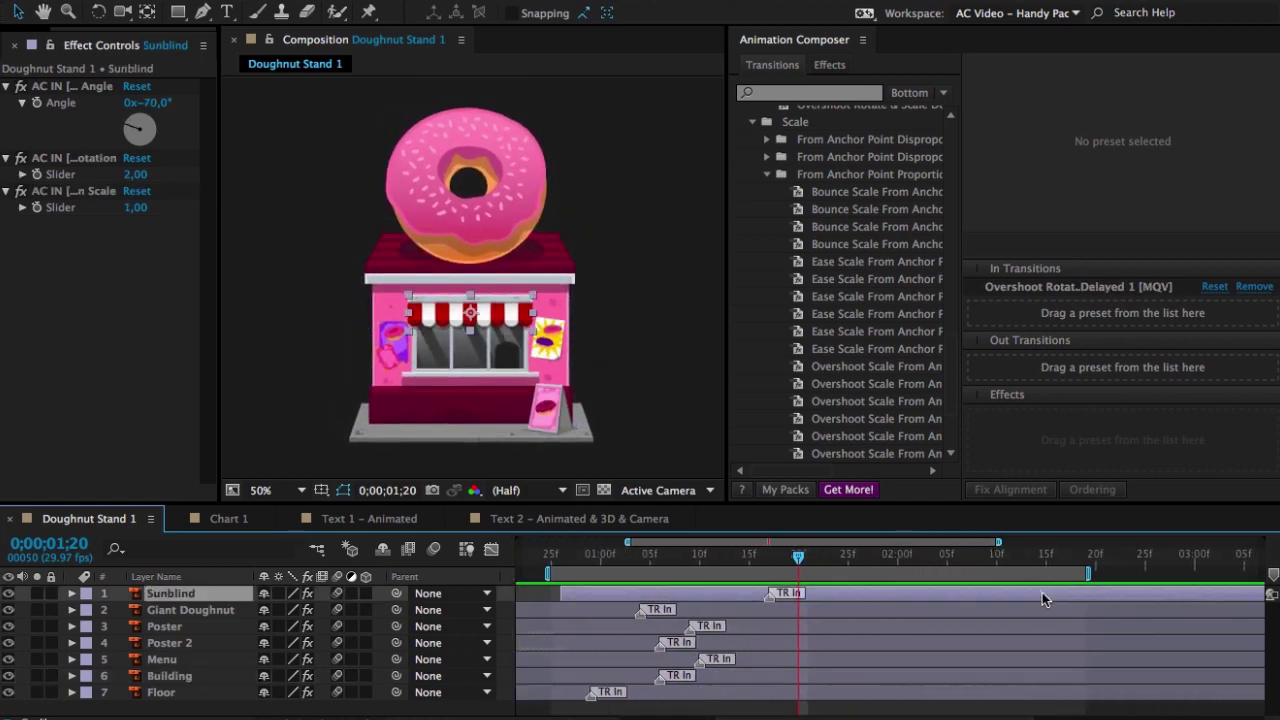
left_click(1039, 700, "shift")
left_click_drag(1062, 556, 1075, 559)
key("alt+]")
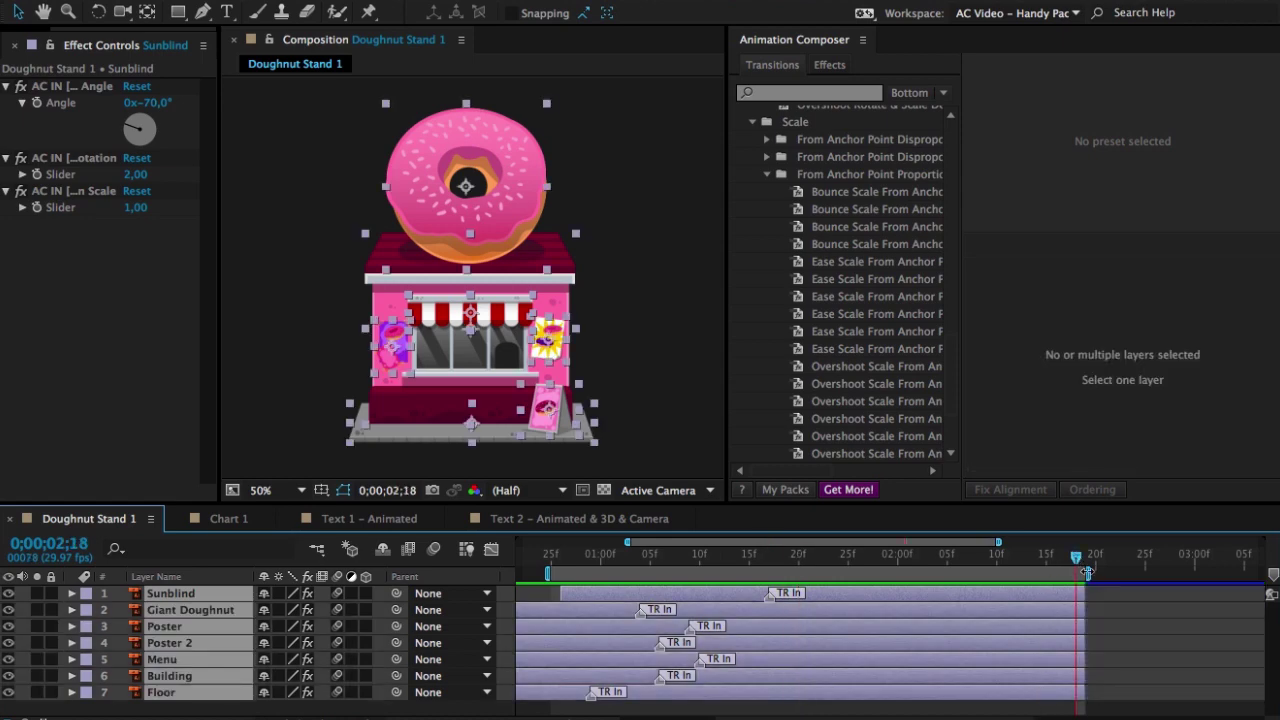
left_click(1092, 600)
Step: Give Sunblind, Poster, Poster 2 and Menu an Overshoot Position From Bottom 1 exit
left_click(1062, 591)
scroll(946, 270, "up", 10)
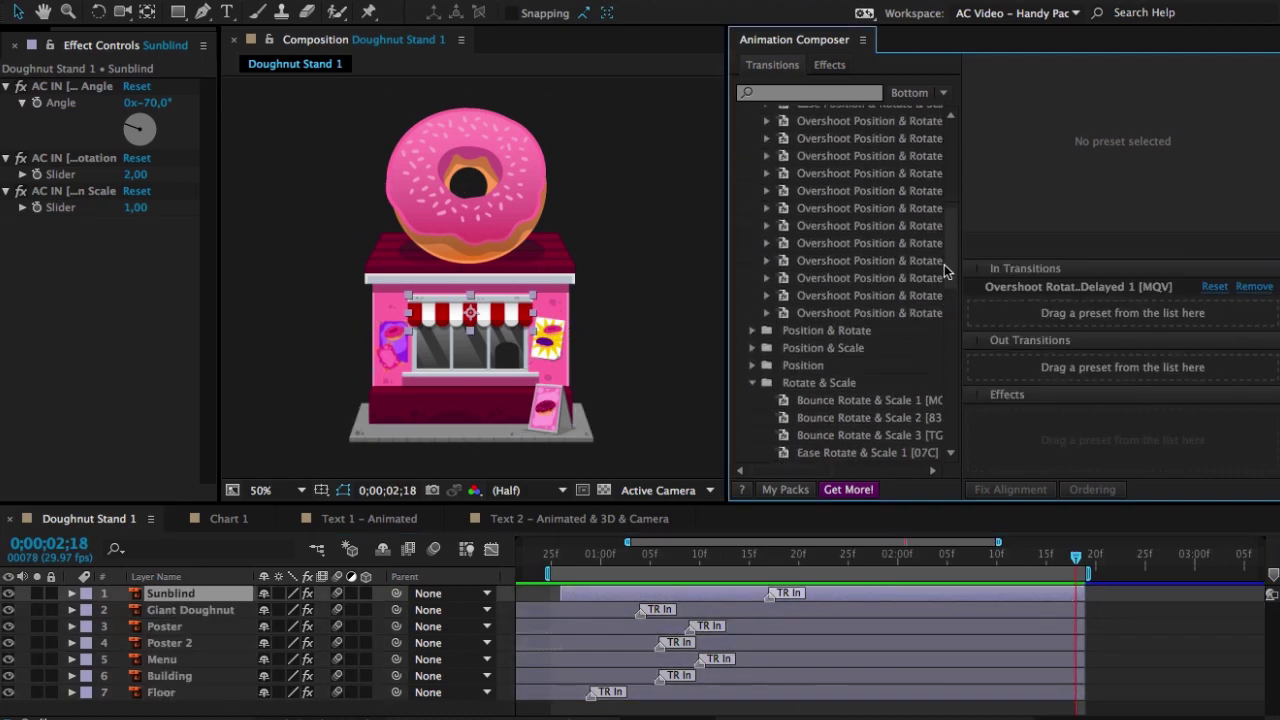
scroll(942, 280, "up", 4)
left_click(870, 368)
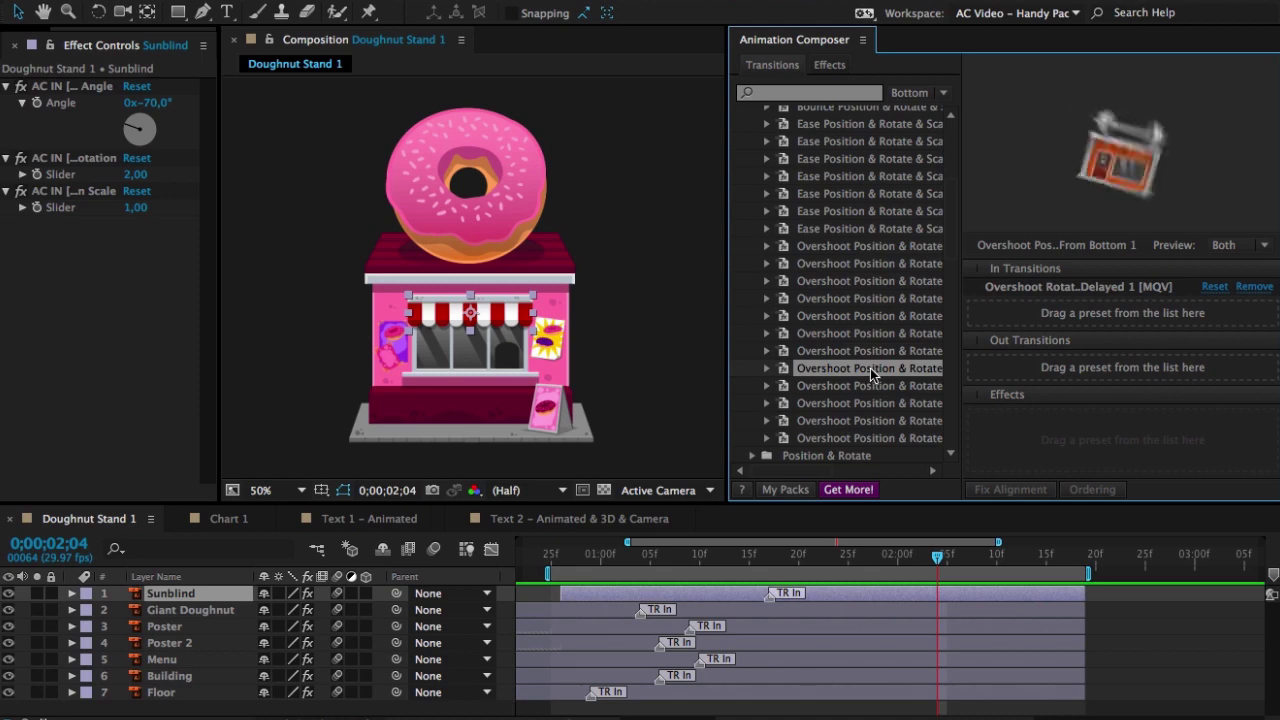
left_click_drag(870, 368, 1002, 366)
key("ctrl+Down")
key("ctrl+Down")
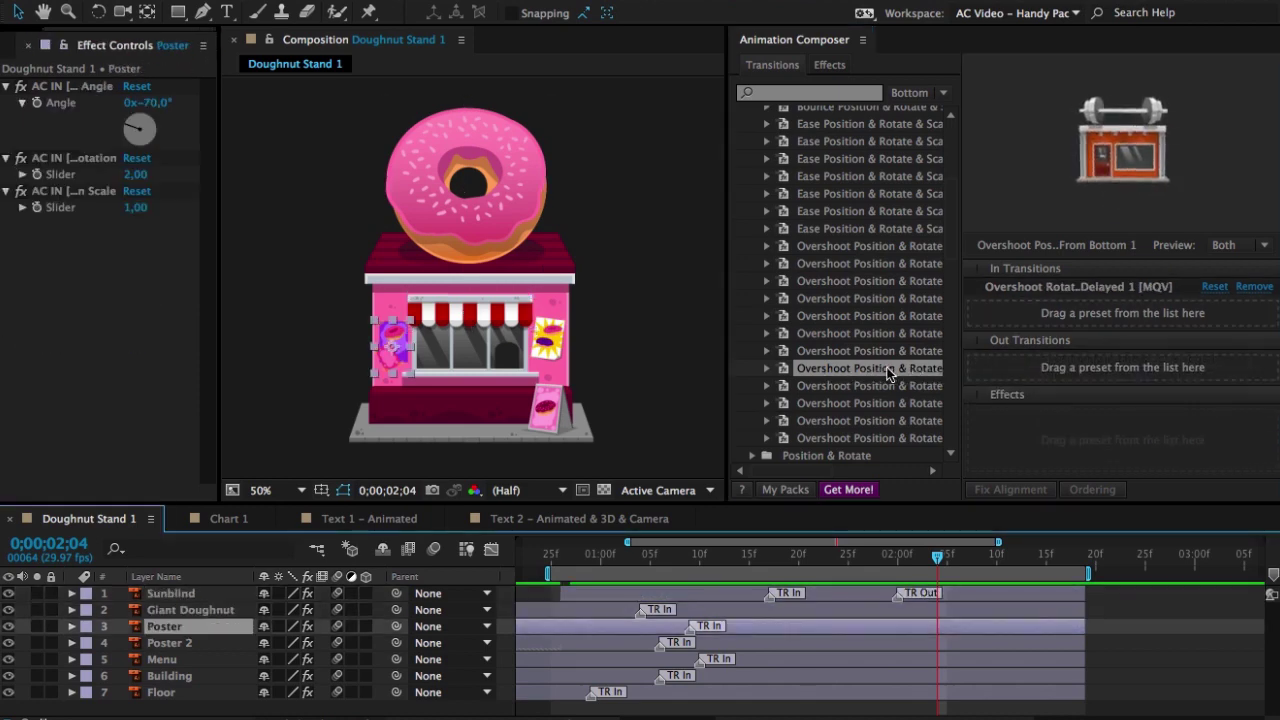
left_click_drag(870, 368, 1000, 366)
key("ctrl+Down")
key("ctrl+Down")
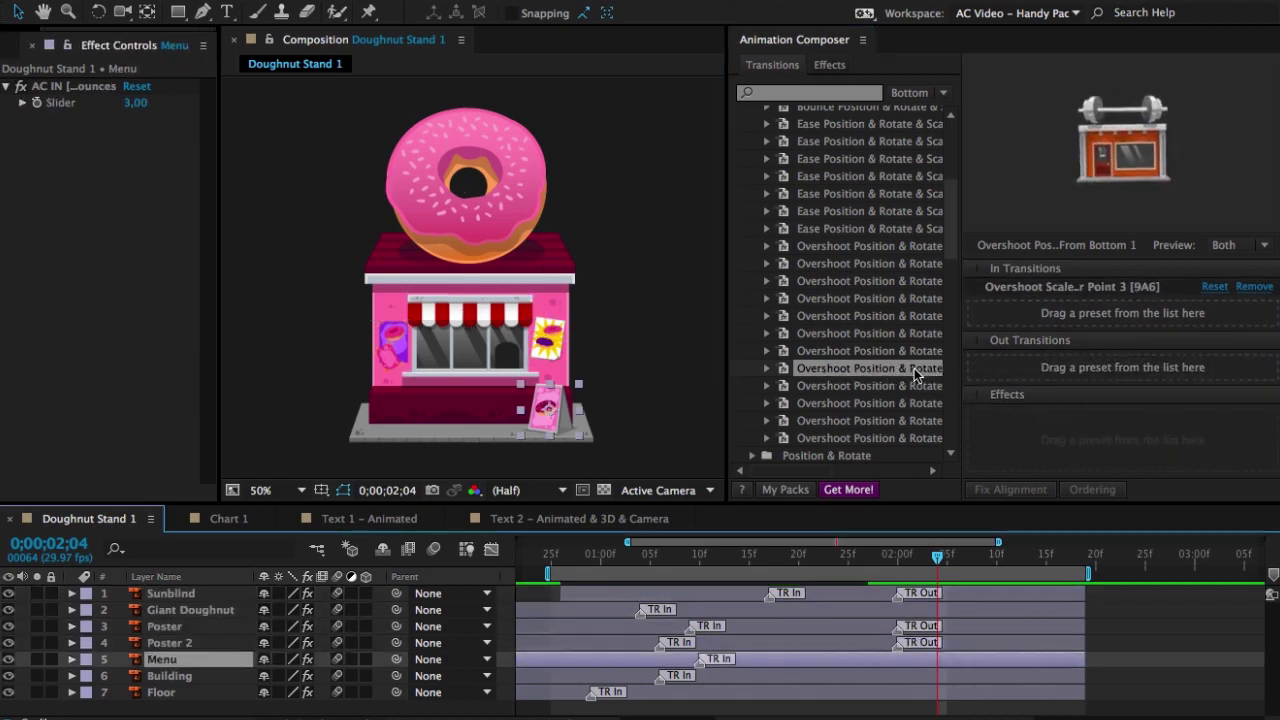
left_click_drag(914, 368, 1006, 380)
key("ctrl+Down")
key("ctrl+Down")
Step: Apply an Overshoot Position From Top 1 exit to Giant Doughnut
left_click(928, 610)
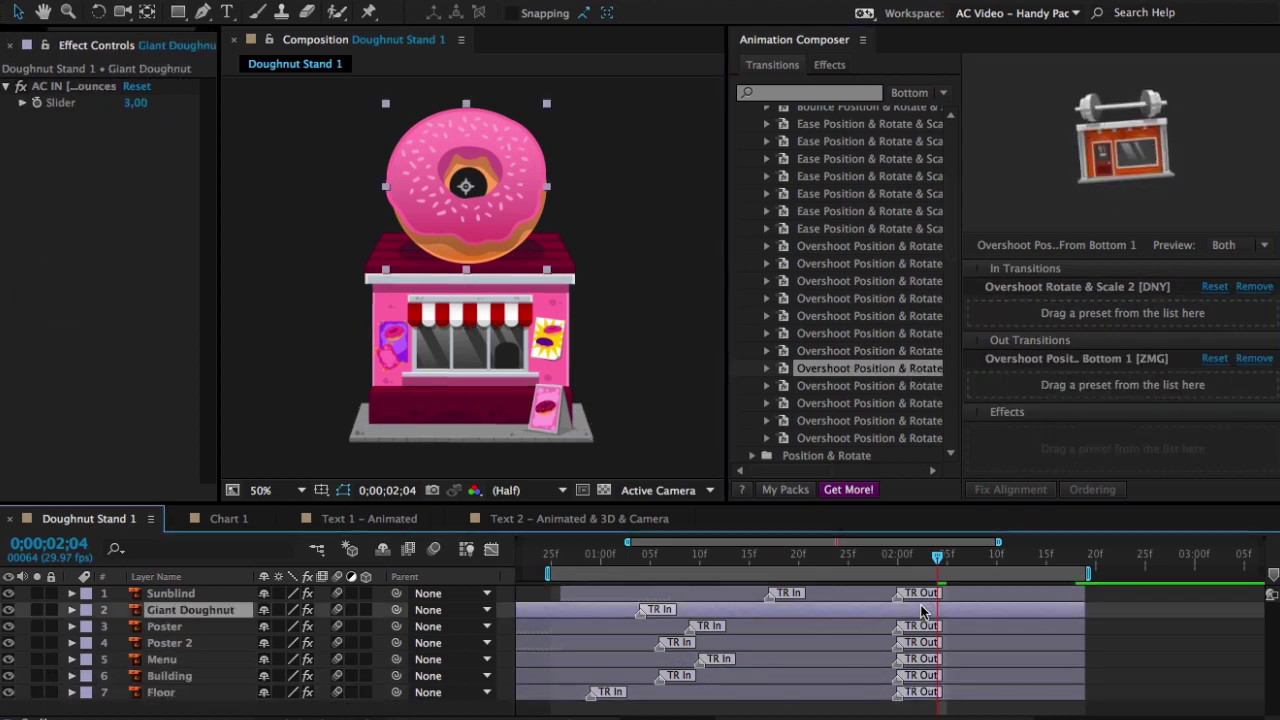
left_click(942, 93)
left_click(917, 147)
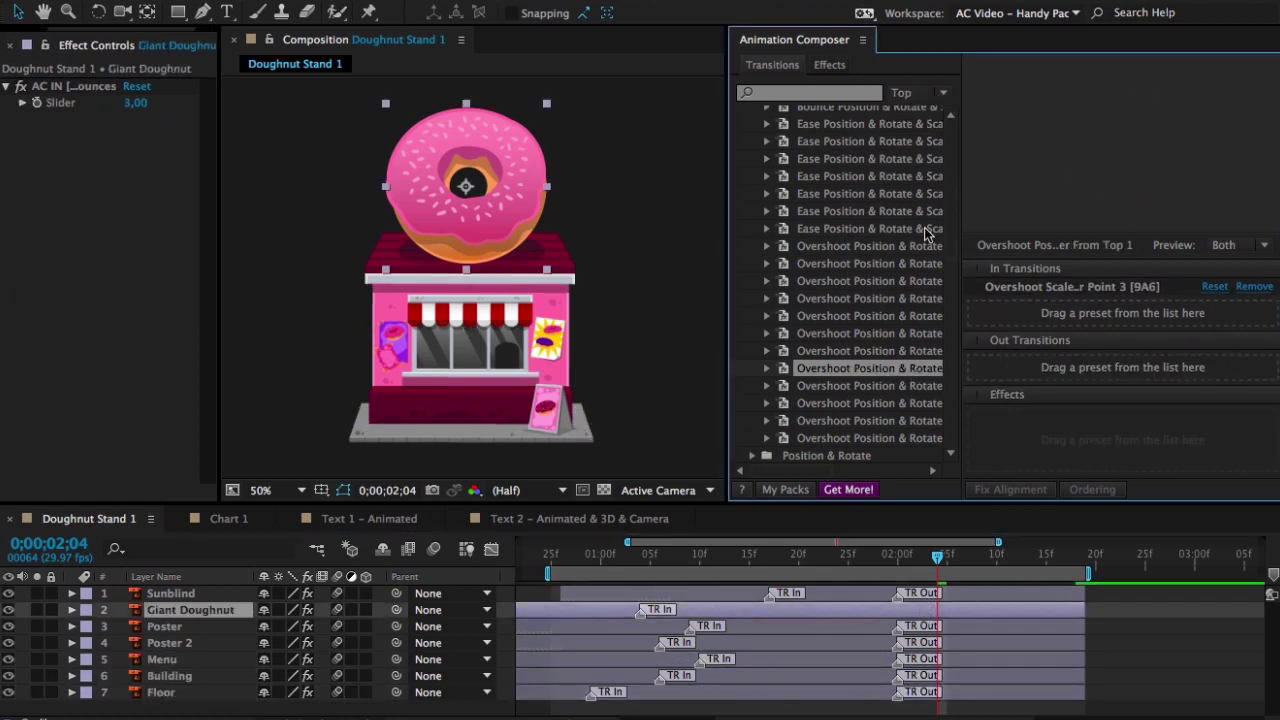
left_click_drag(897, 373, 990, 366)
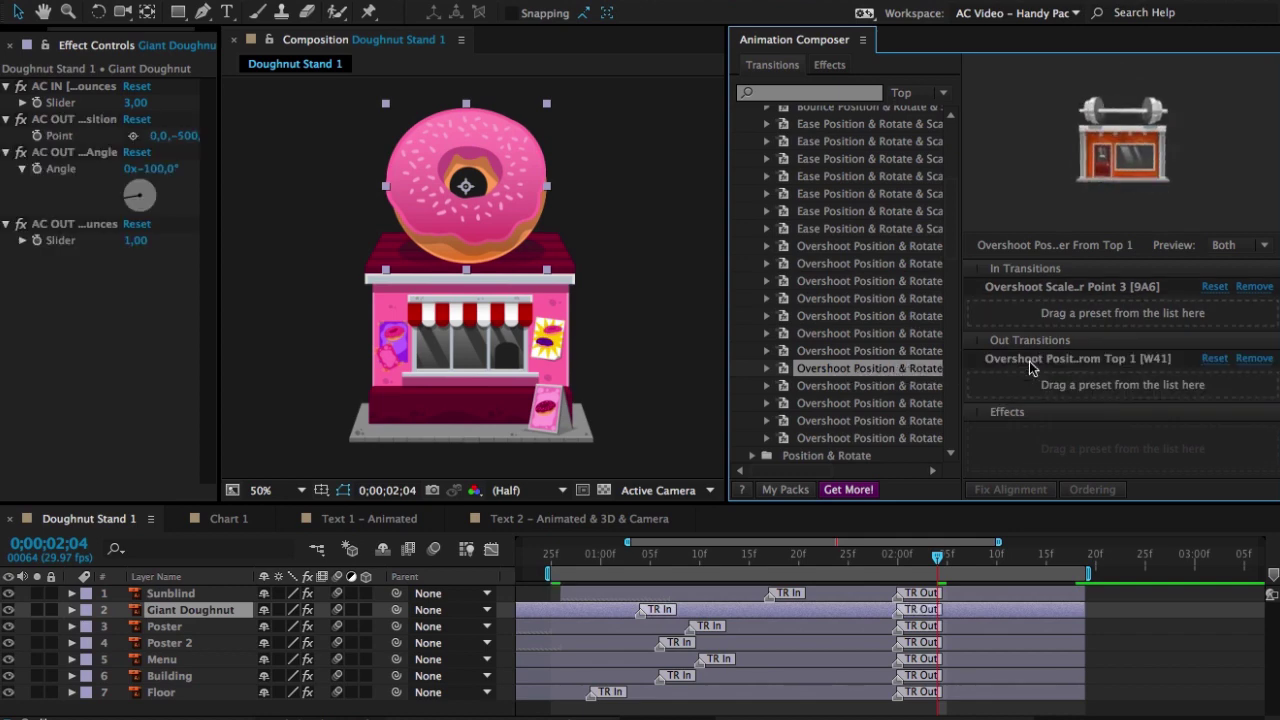
Step: Preview from 0;00;01;26, then remove the from-top exit and reopen the direction choices
left_click(857, 559)
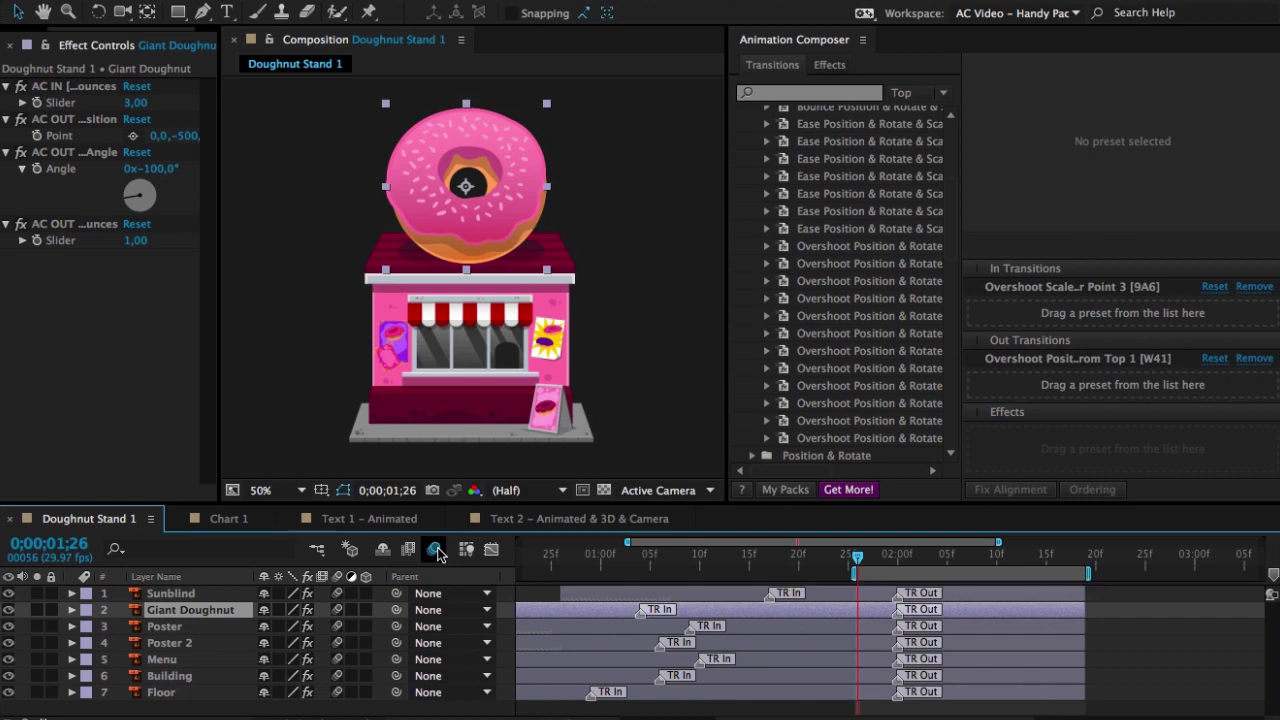
key("space")
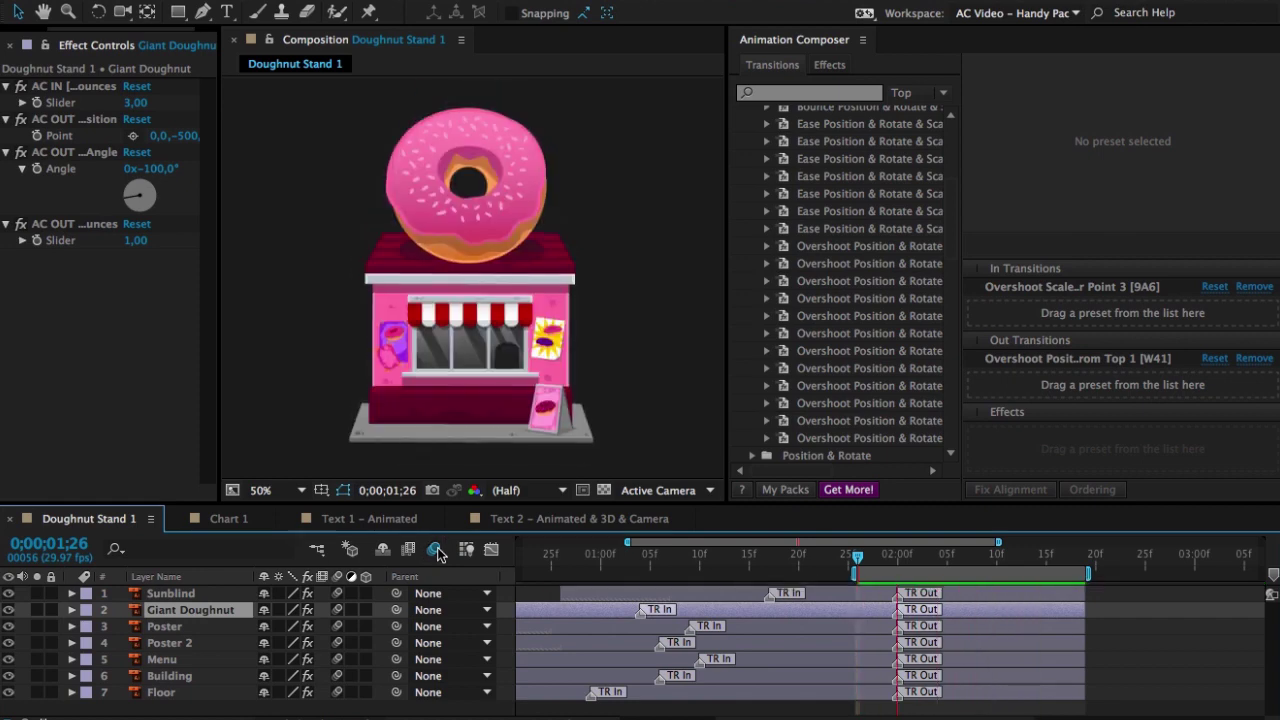
key("space")
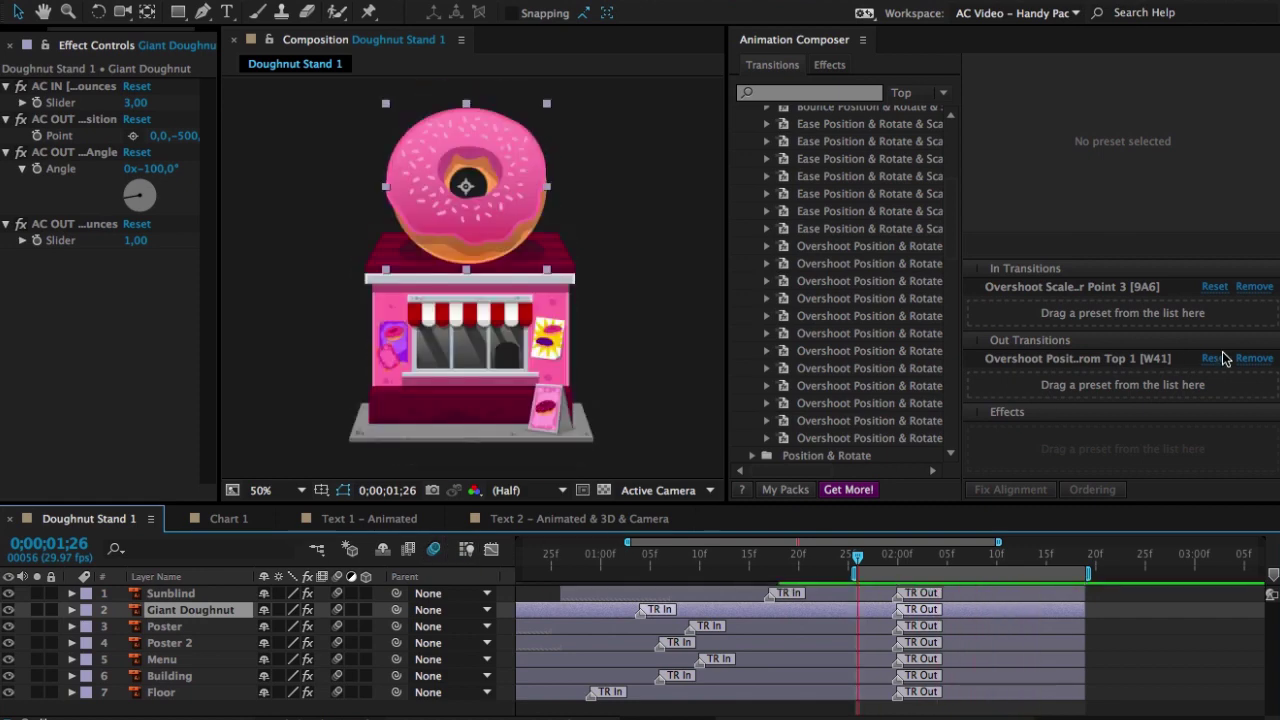
left_click(1253, 358)
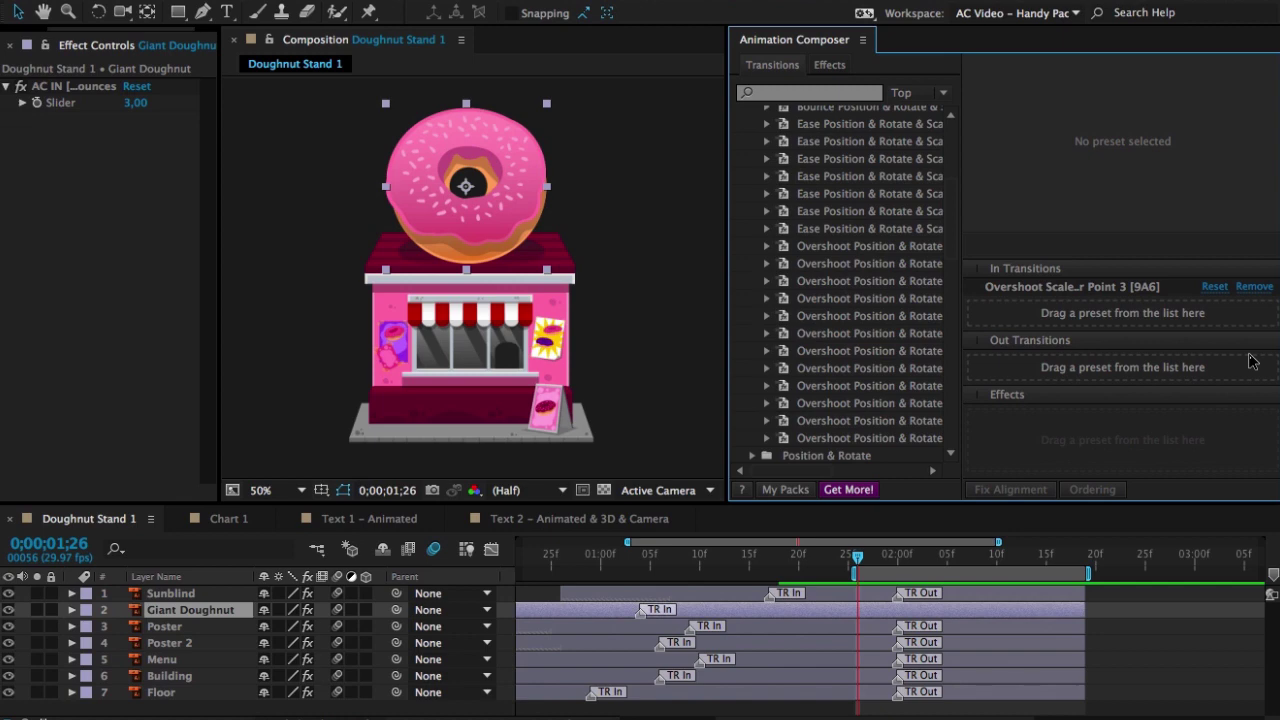
left_click(943, 92)
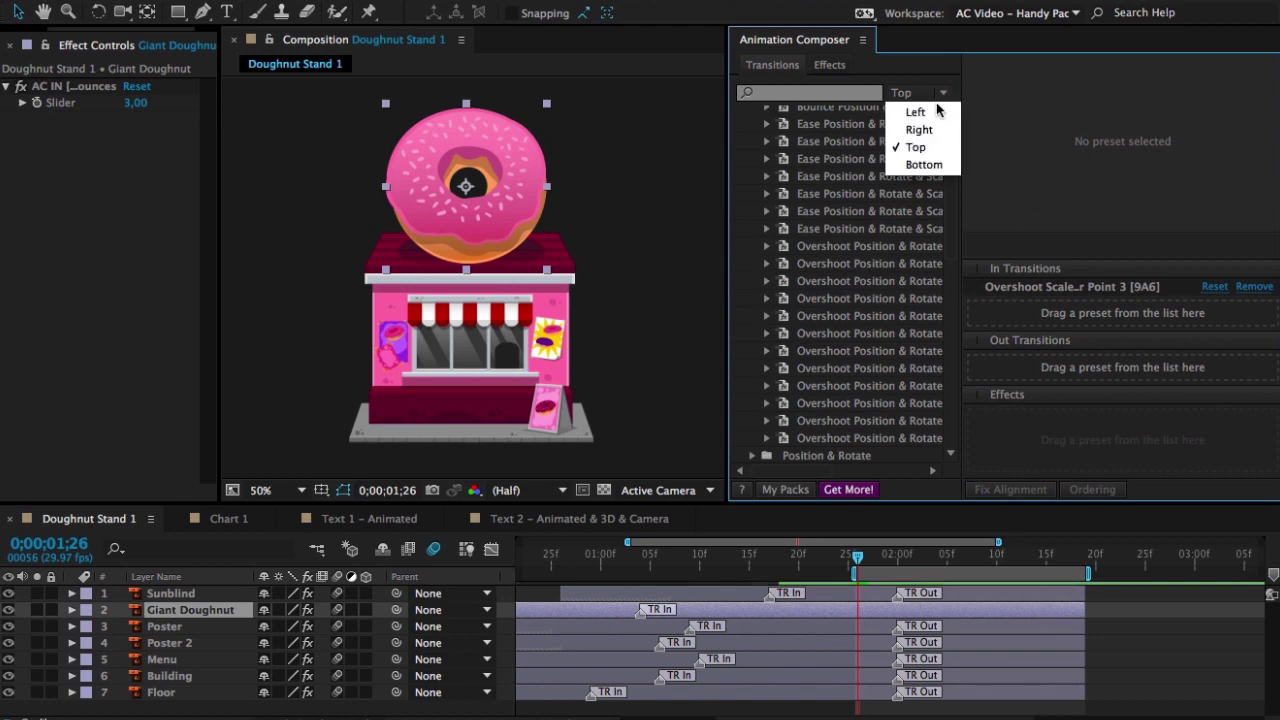
Step: Give Giant Doughnut an Overshoot Position From Bottom 1 exit and stagger the layers' end times
left_click(935, 167)
left_click_drag(892, 366, 1032, 364)
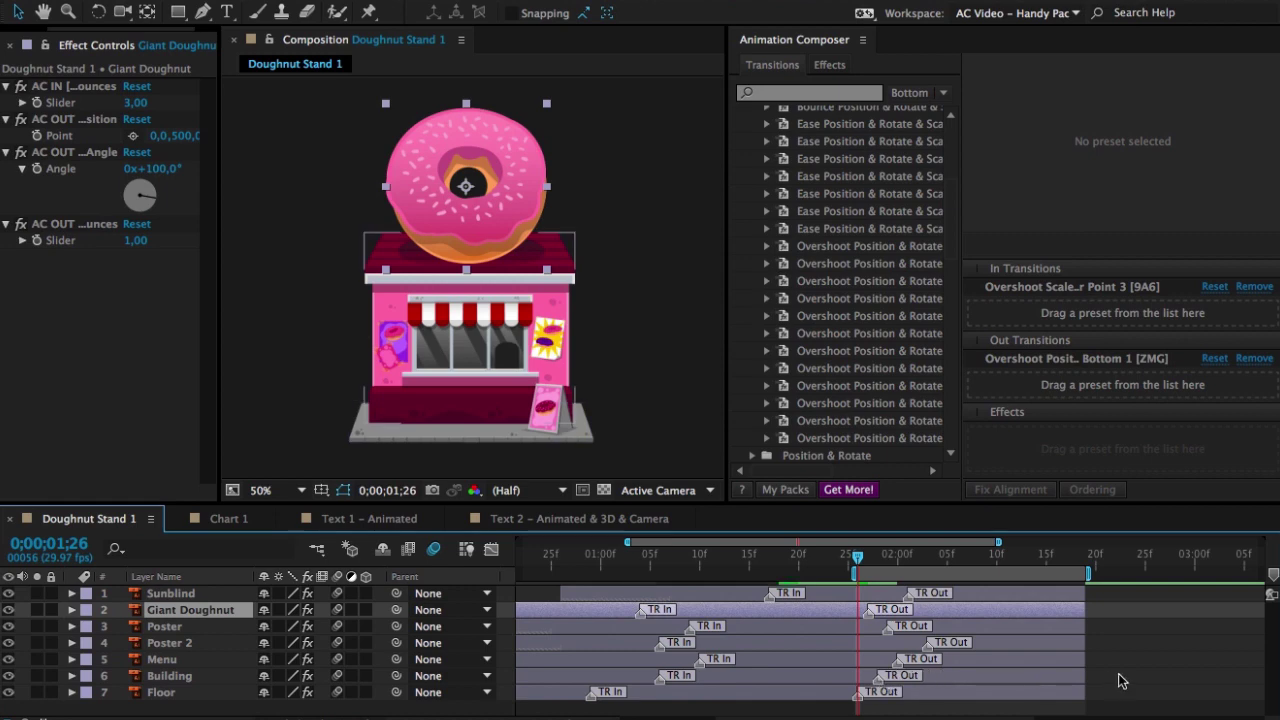
left_click_drag(1085, 659, 1095, 609)
left_click_drag(1085, 692, 1075, 692)
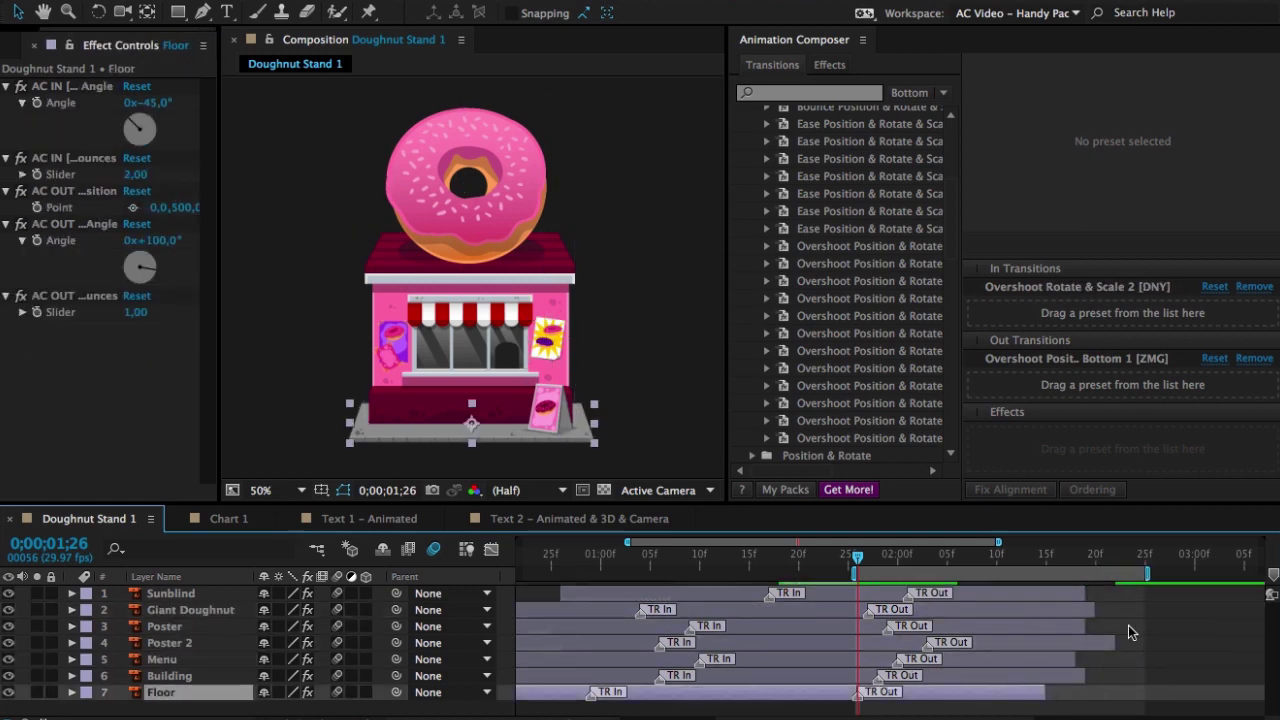
Step: Preview the staggered exits with the timeline zoomed out and the viewer maximized
key("space")
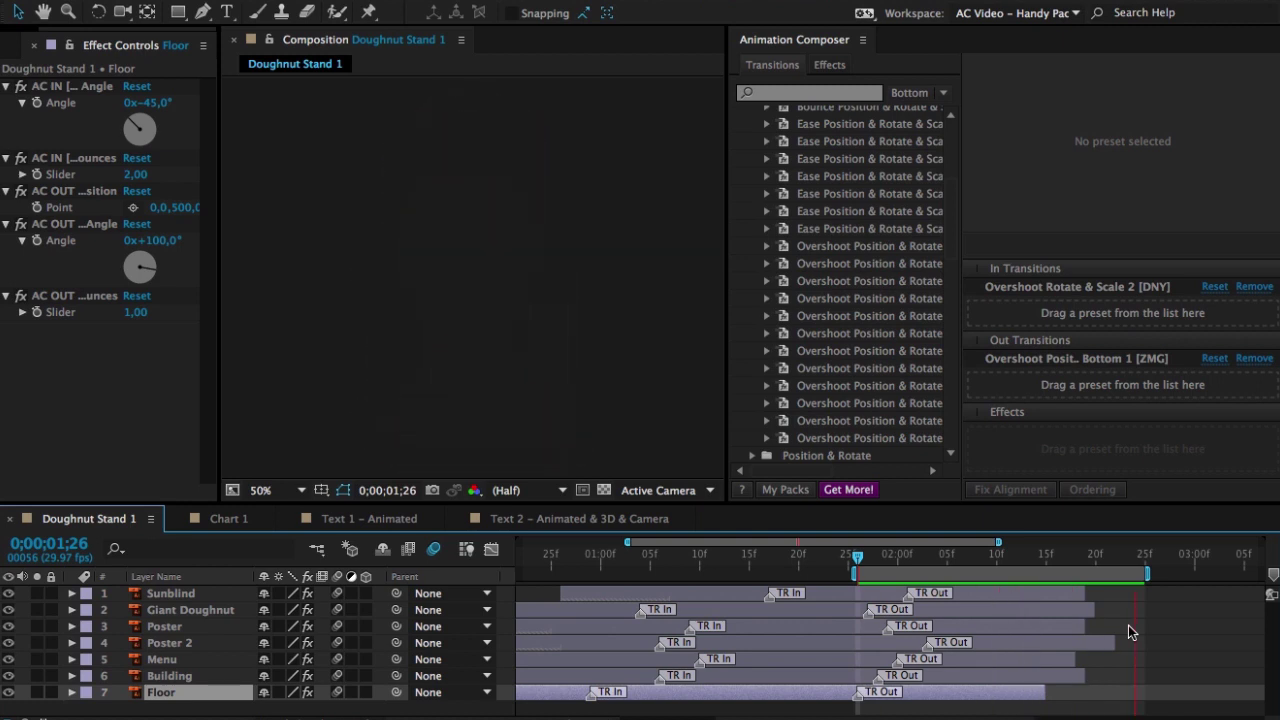
key("minus")
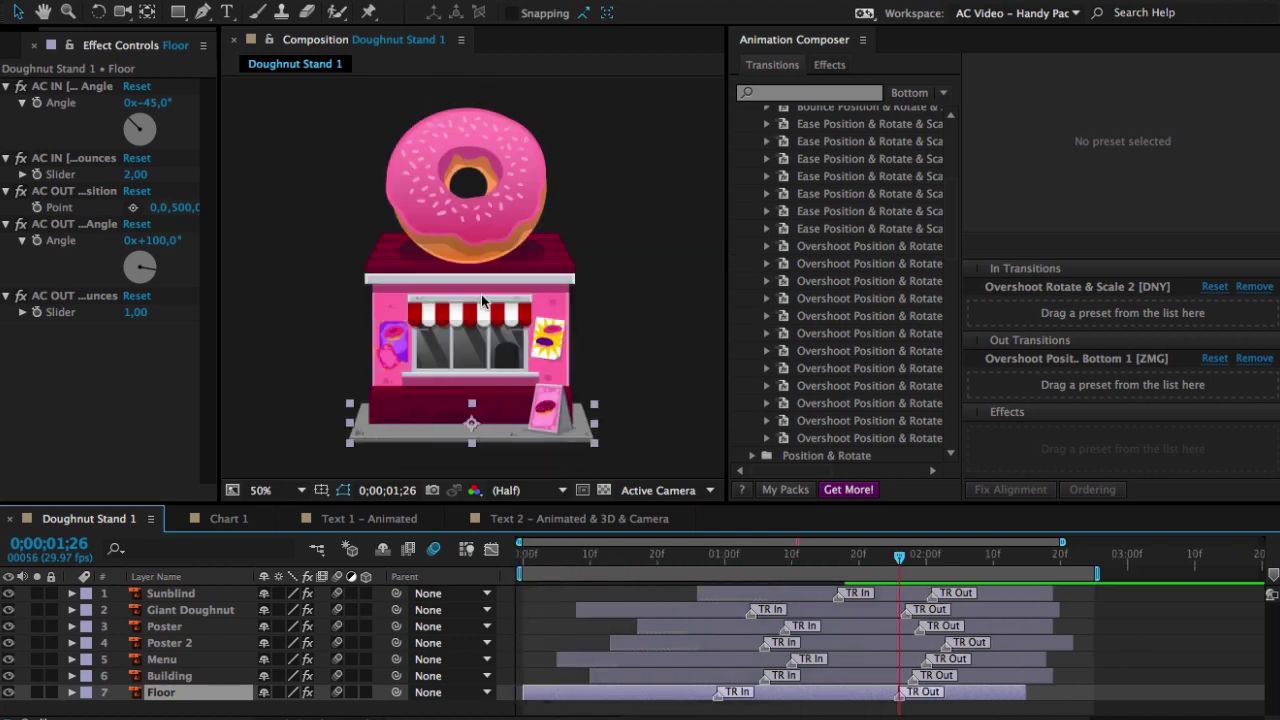
key("grave")
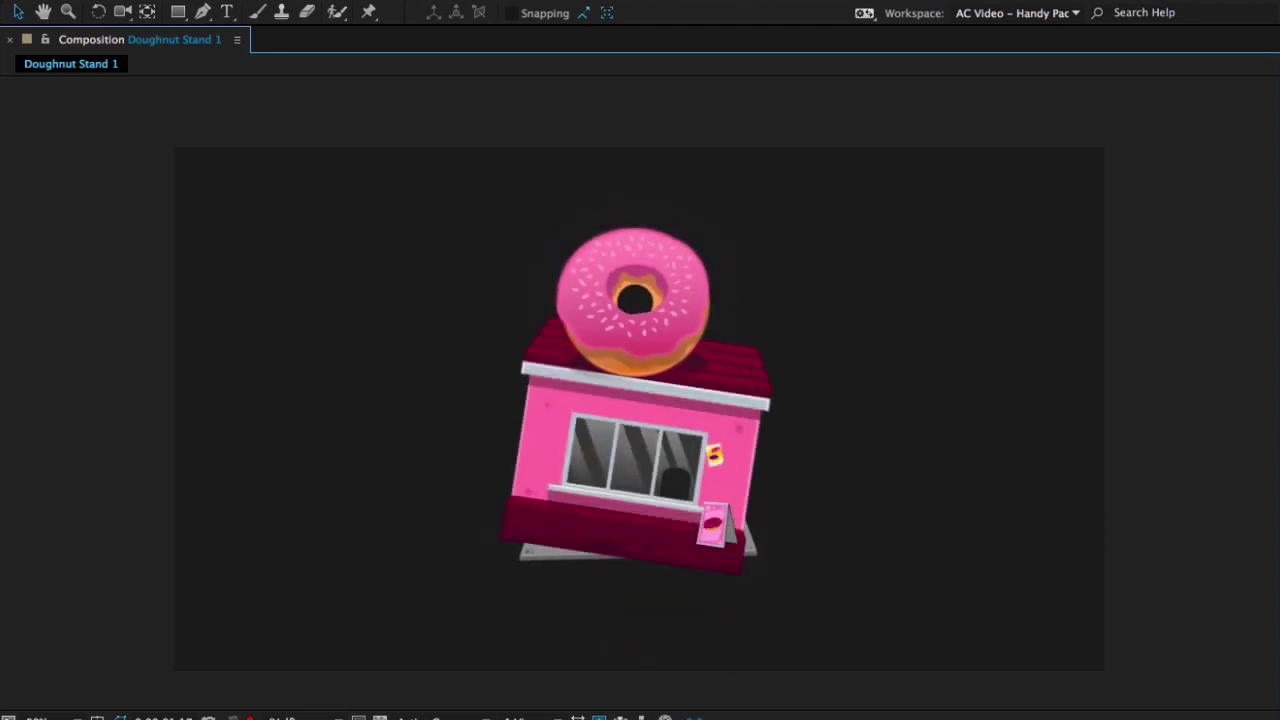
key("grave")
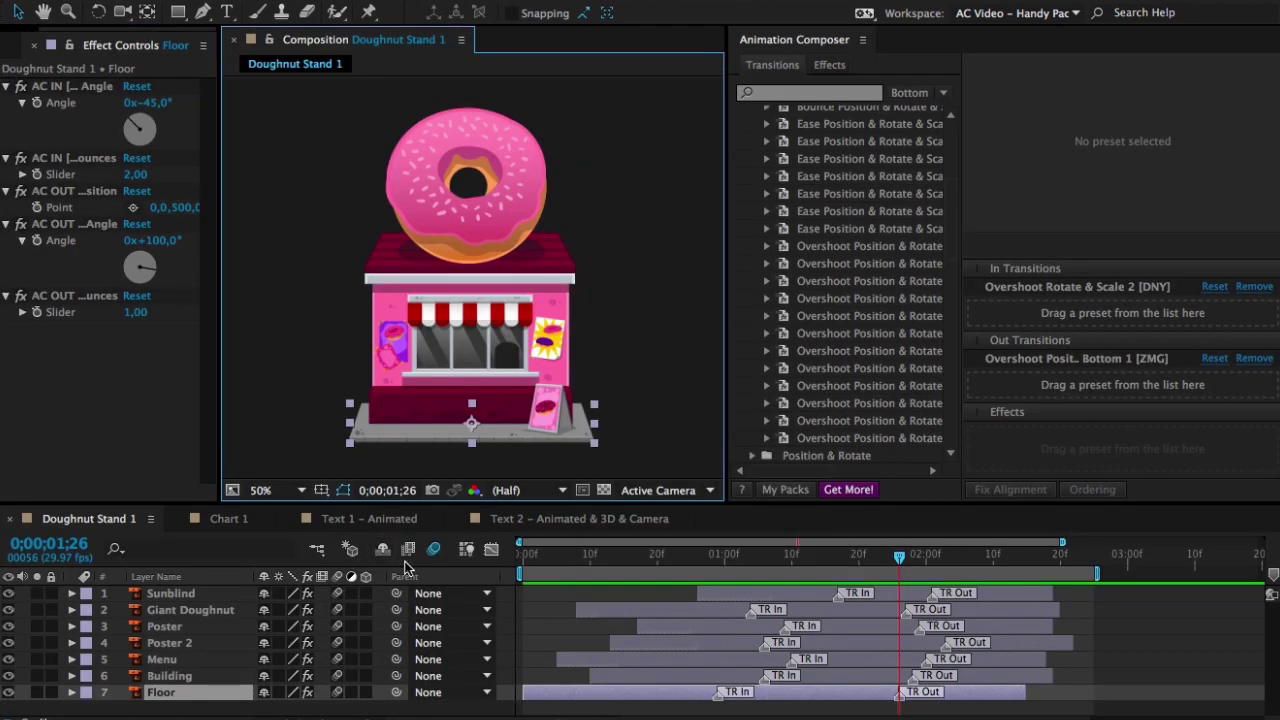
Step: Set the Floor's exit angle to 159° and shift Building's exit position to X 144
left_click(1001, 558)
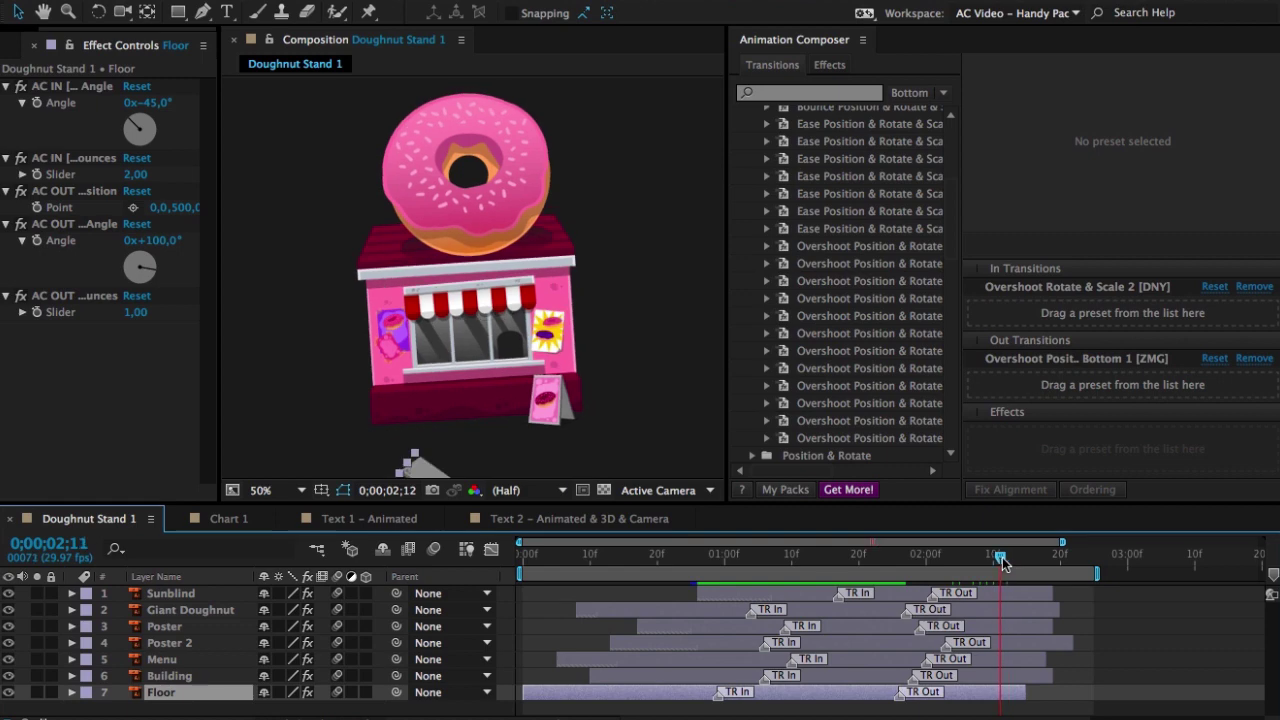
left_click_drag(140, 277, 103, 323)
key("ctrl+Up")
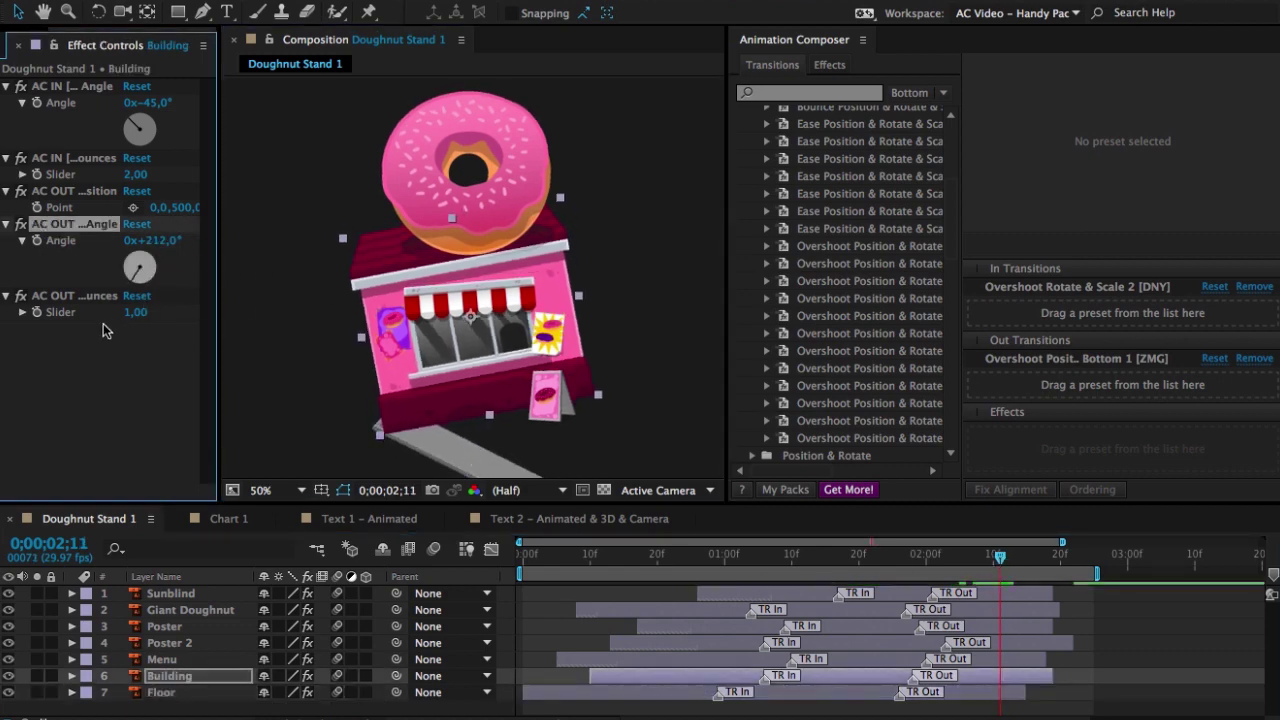
left_click_drag(161, 213, 223, 212)
left_click_drag(1001, 560, 1026, 563)
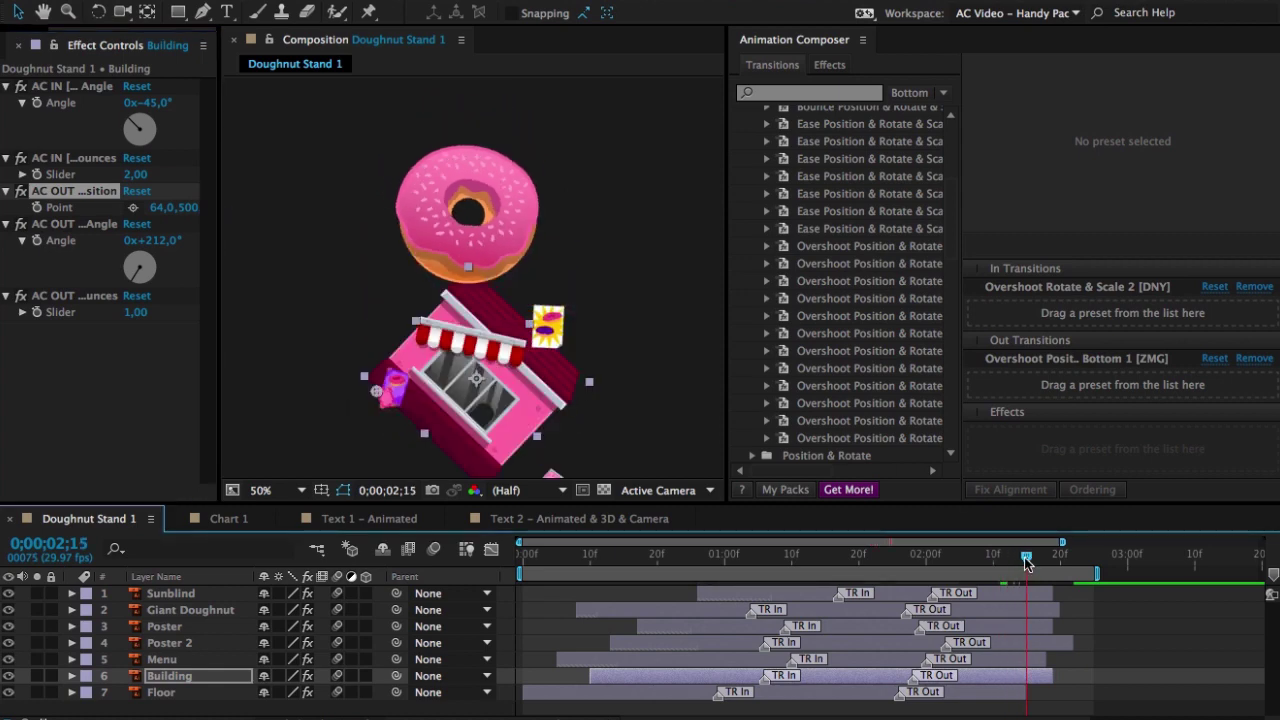
left_click_drag(160, 208, 293, 238)
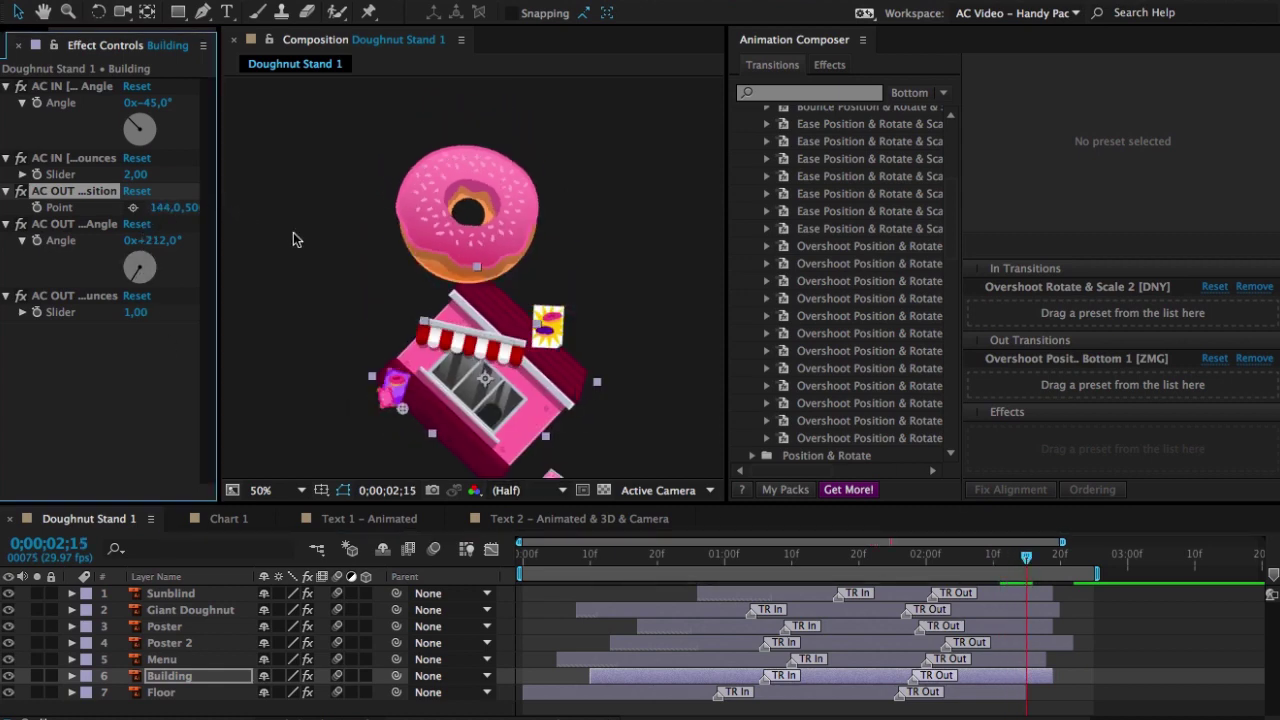
Step: Move Poster's exit position to X 565, set Giant Doughnut to -207 and 182°, then preview
left_click(557, 322)
left_click(62, 241)
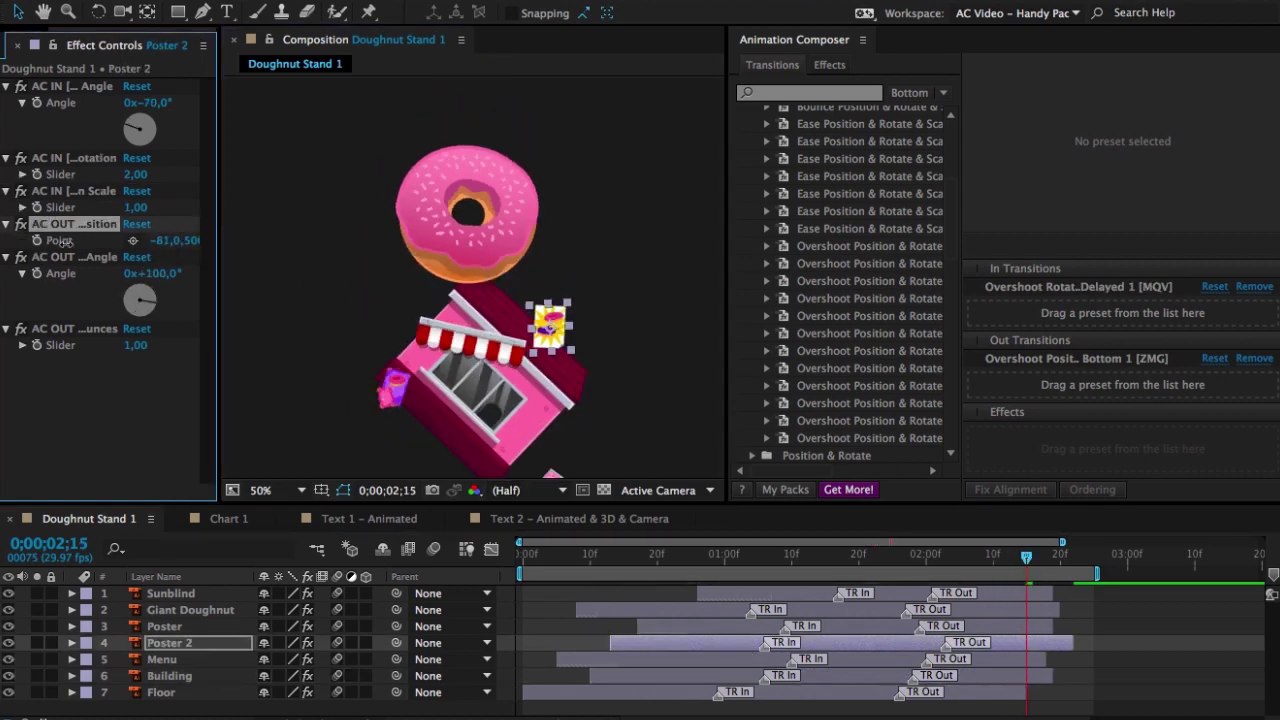
left_click(392, 390)
left_click_drag(157, 241, 709, 237)
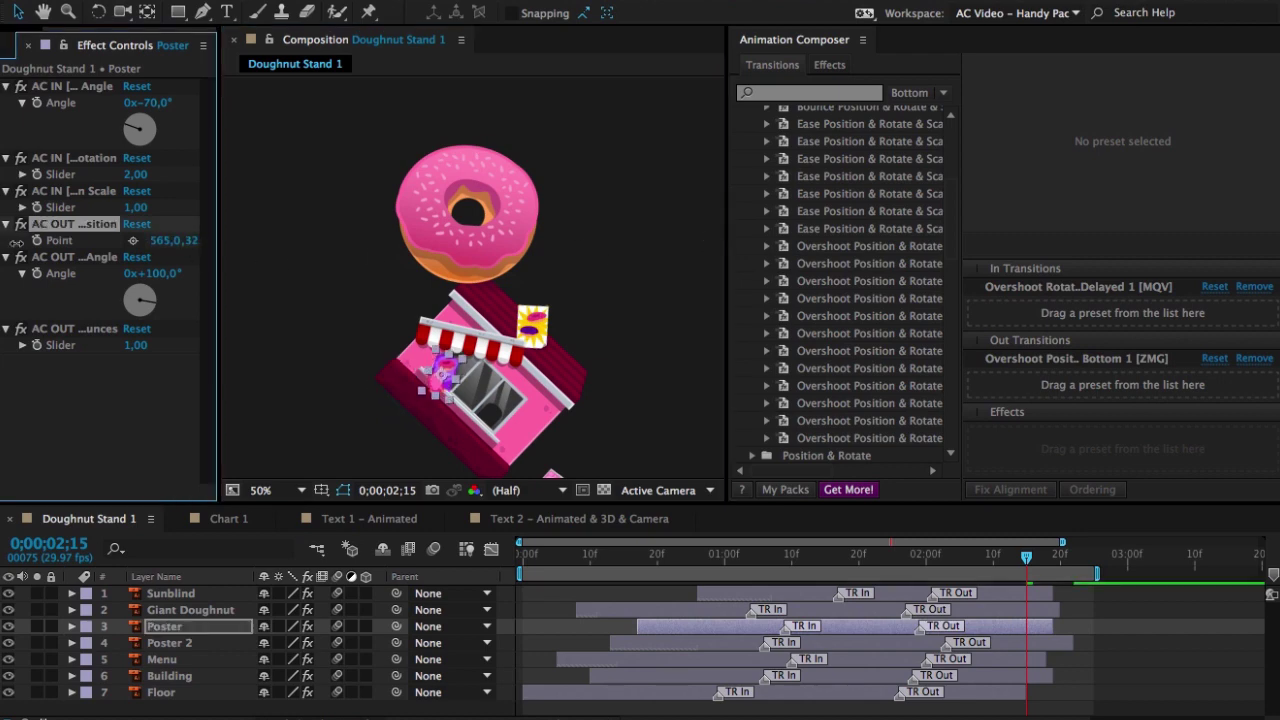
left_click(439, 196)
left_click(75, 152)
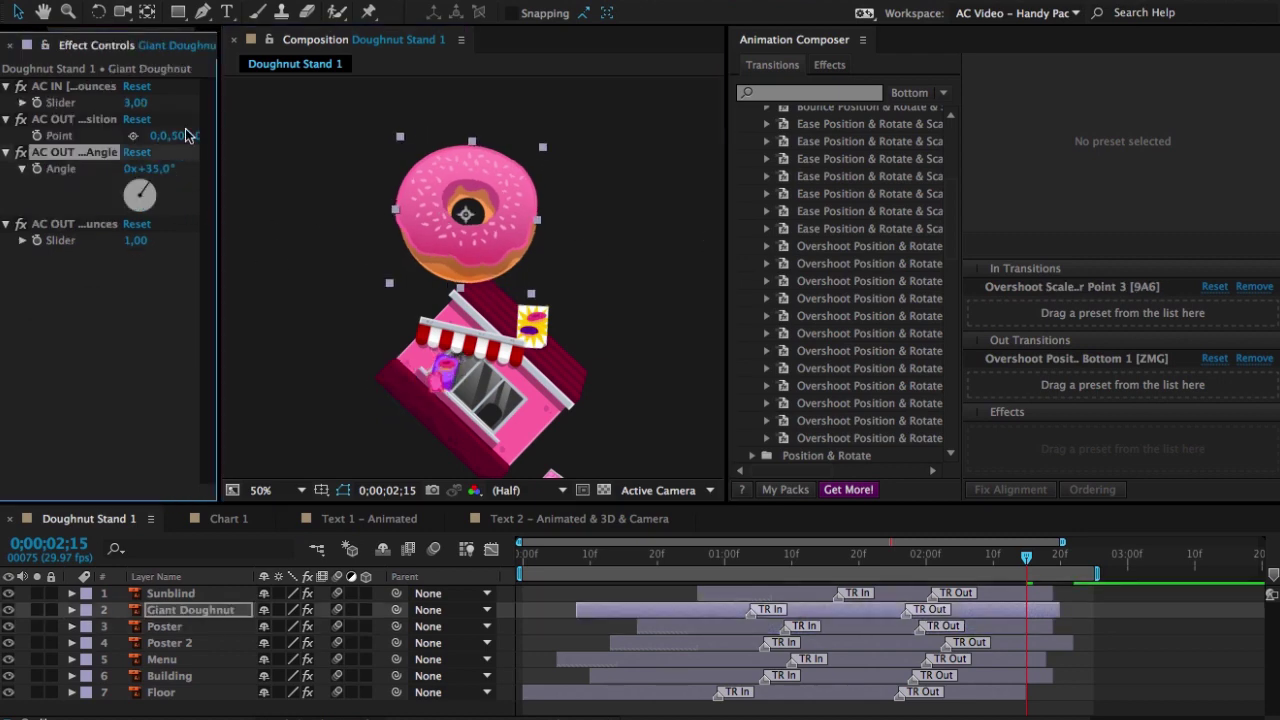
left_click_drag(185, 143, 30, 187)
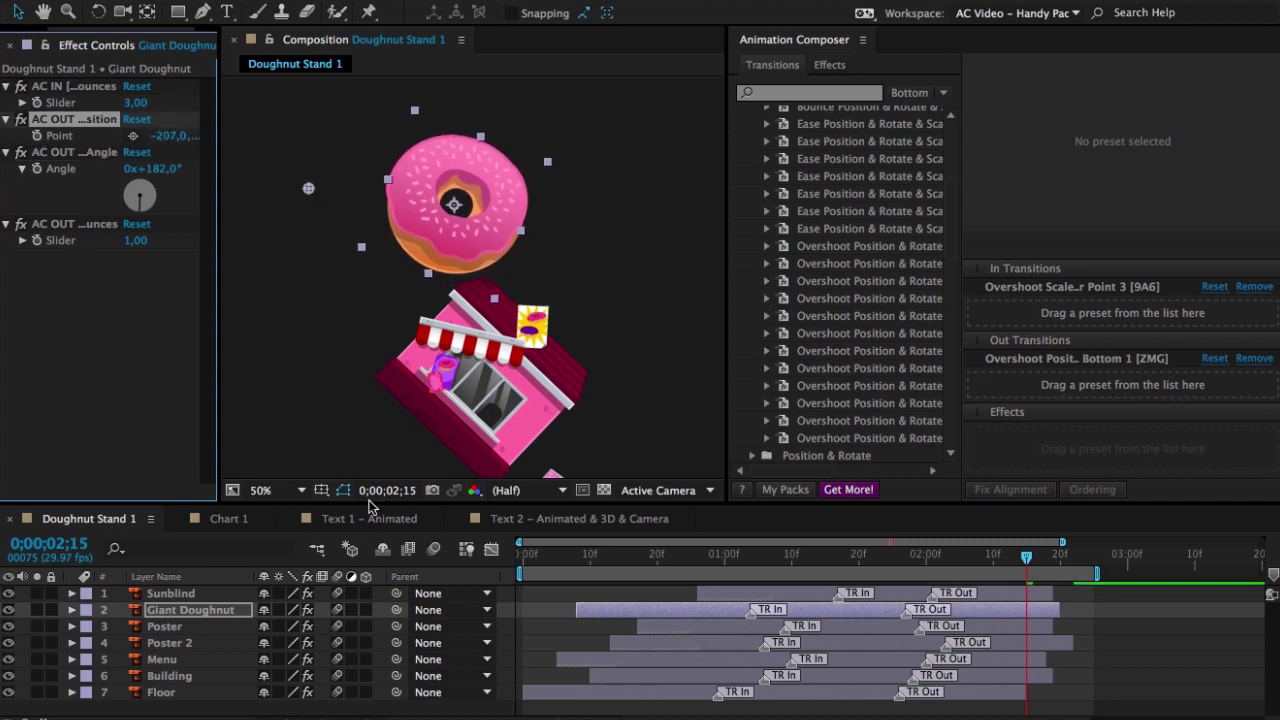
key("space")
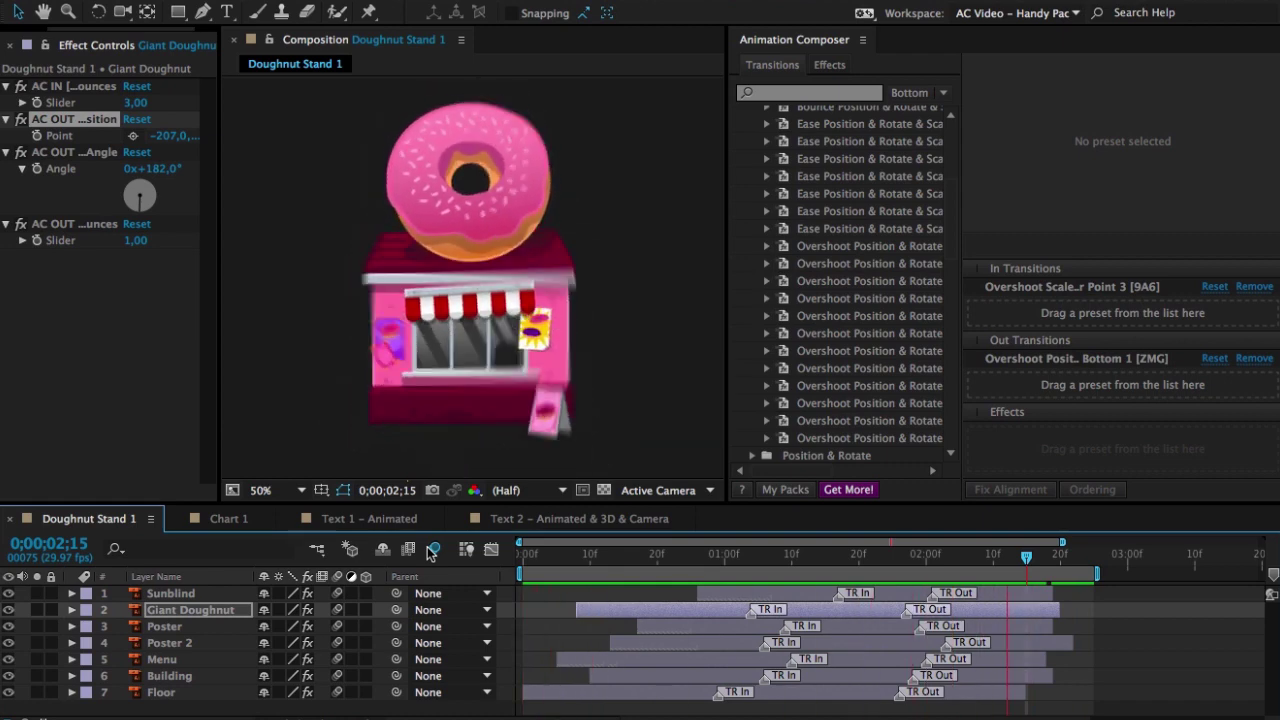
Step: Preview the Chart 1 bars animating in, select Bar 2 and Bar 6, and maximize the viewer
left_click(226, 519)
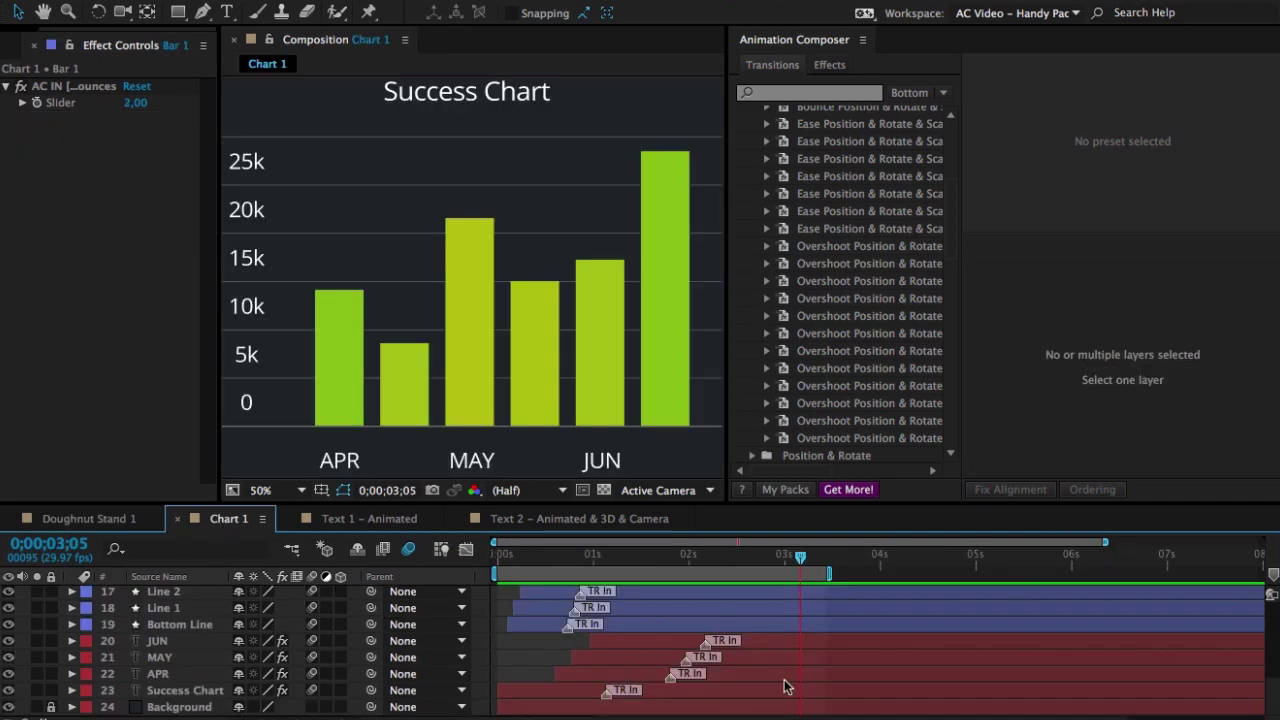
scroll(1268, 697, "up", 5)
scroll(1268, 697, "down", 5)
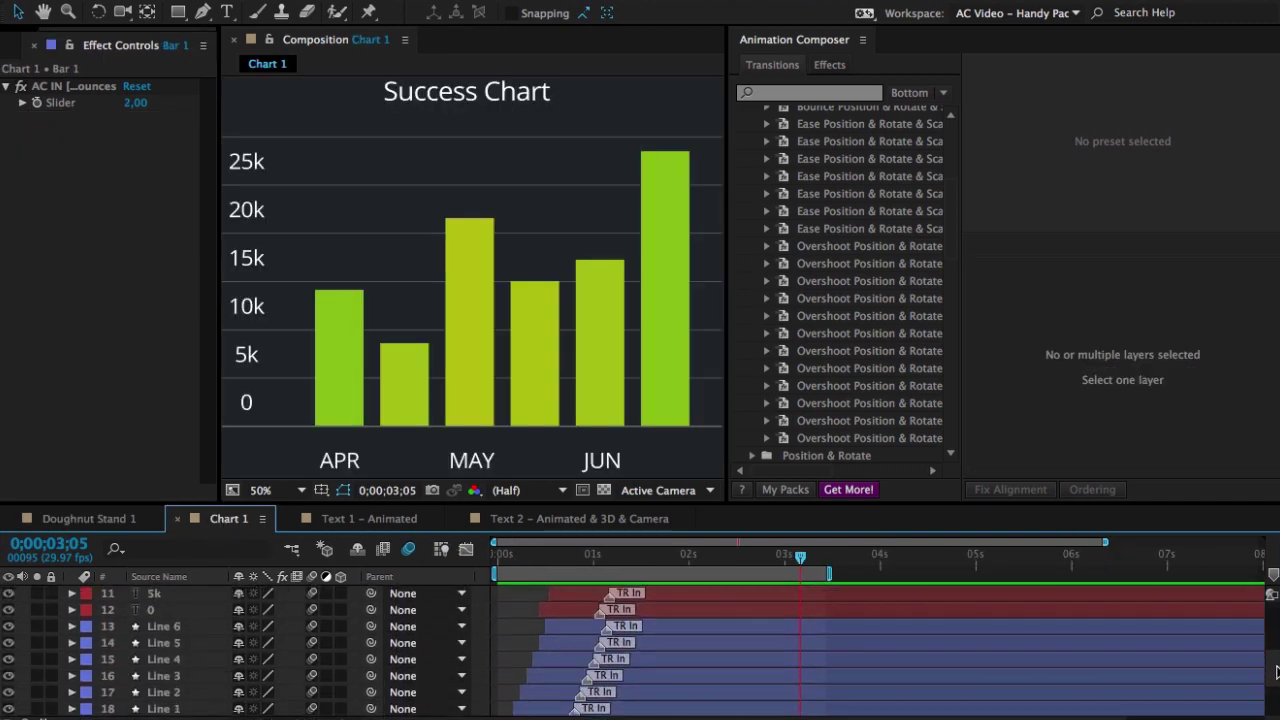
key("space")
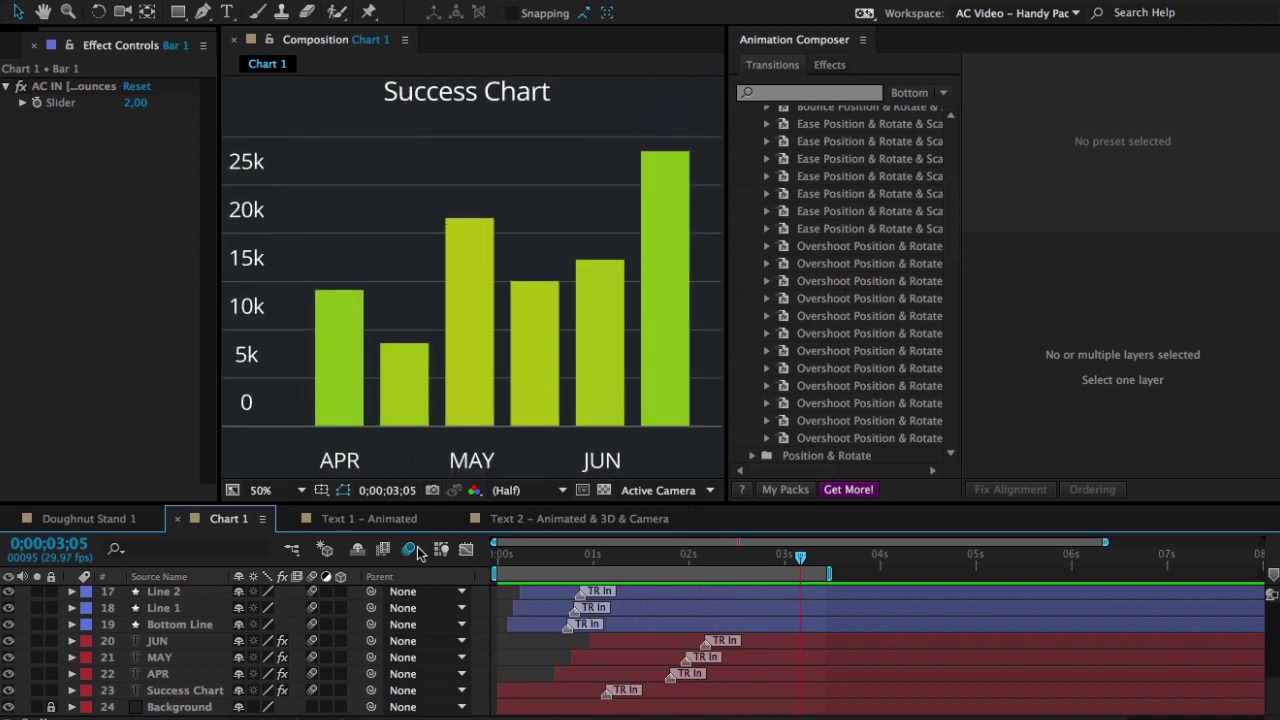
left_click(340, 346)
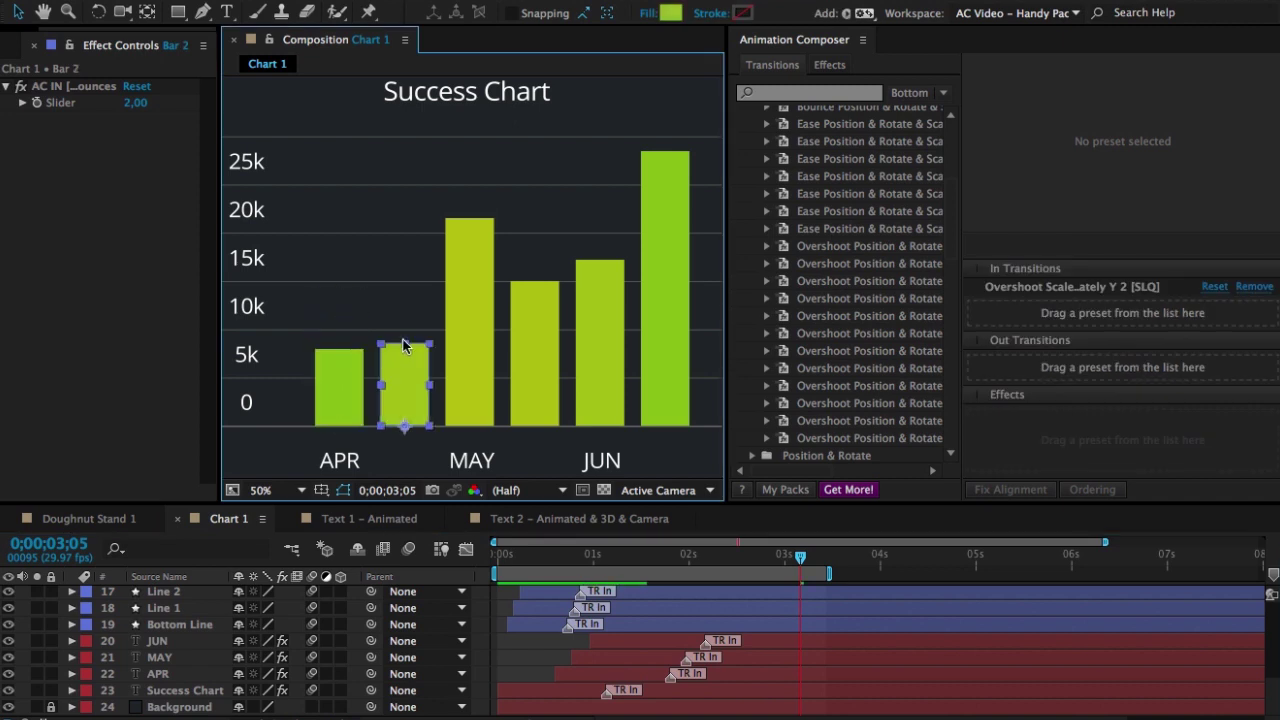
left_click(668, 162)
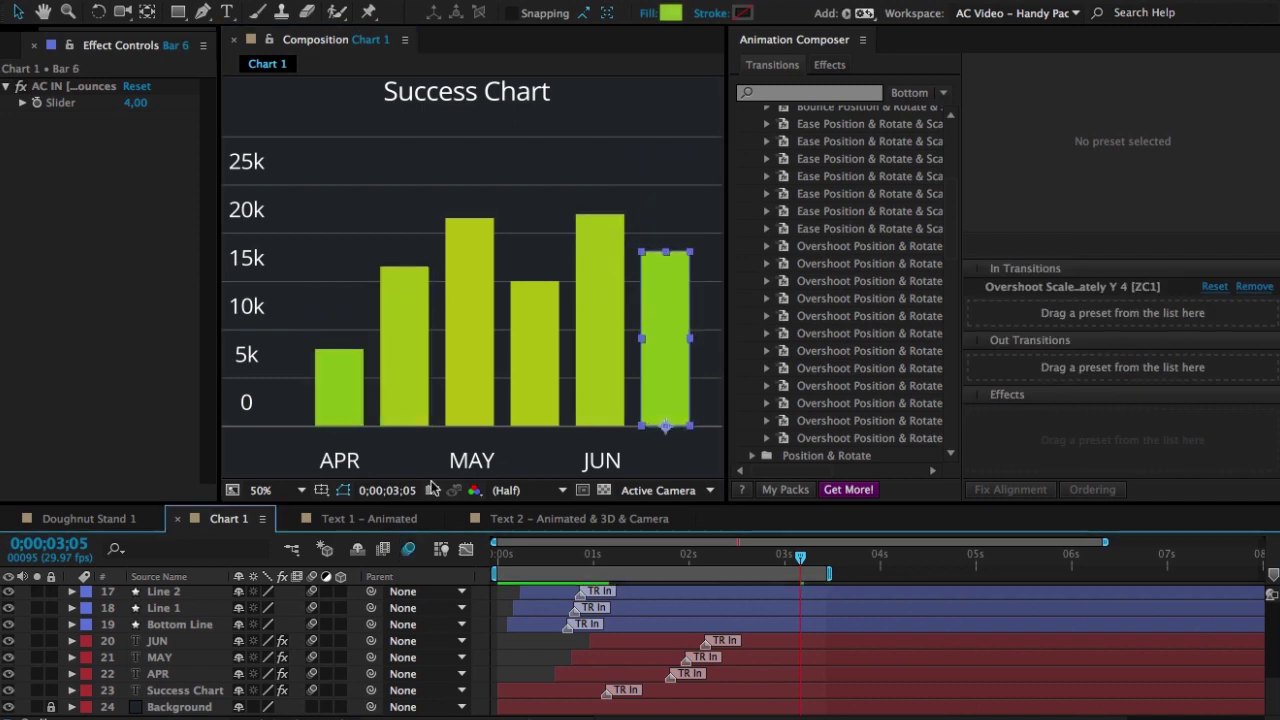
key("grave")
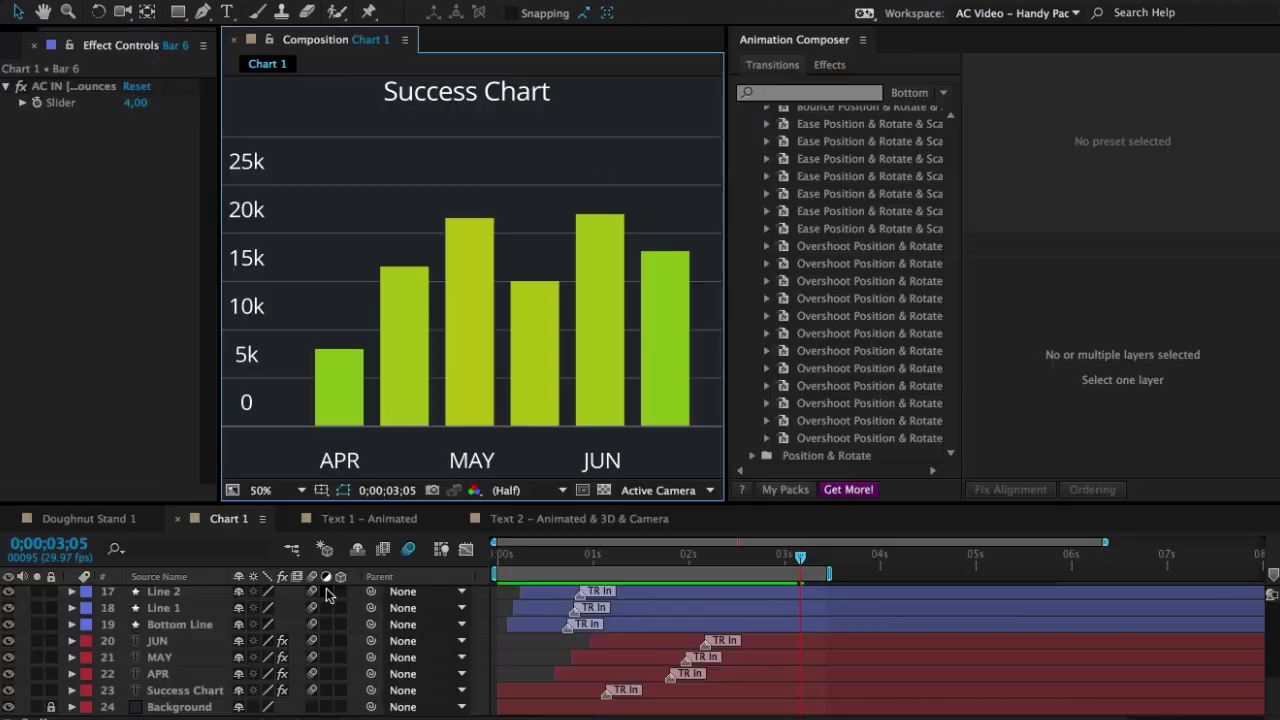
Step: Play the Text 1 – Animated composition full-screen to watch its words fly in, then restore the workspace
left_click(333, 520)
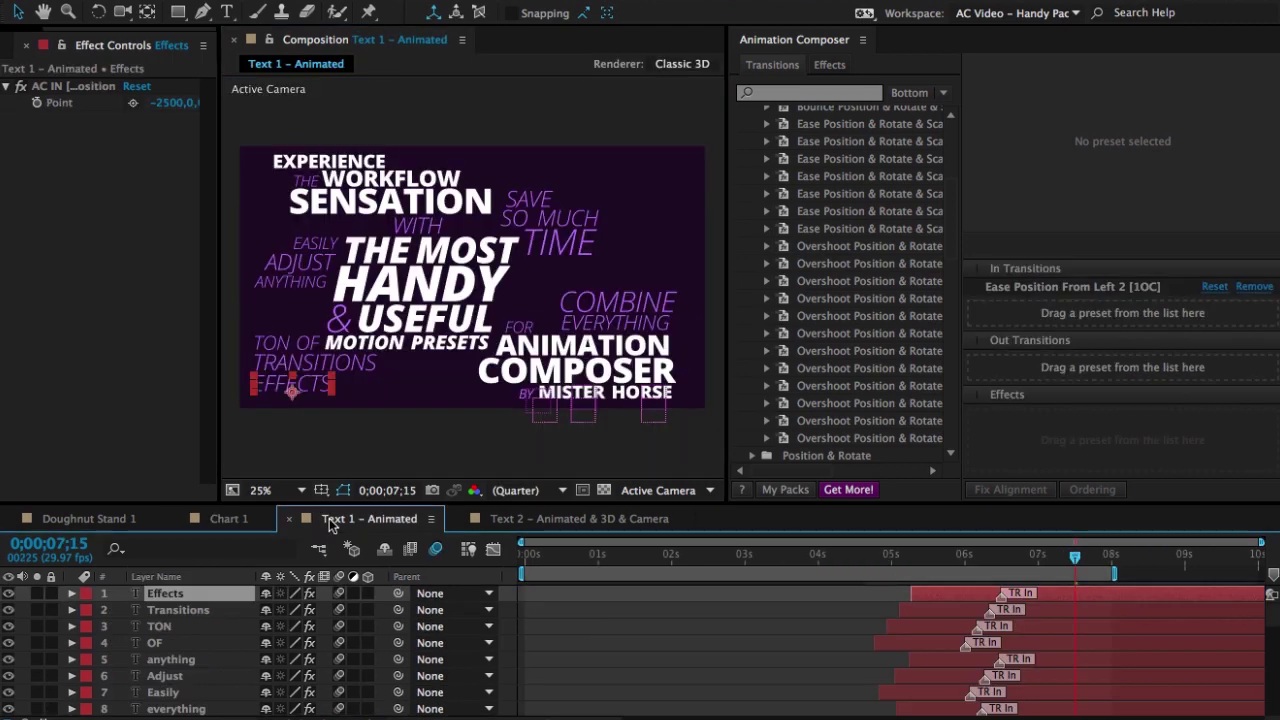
key("grave")
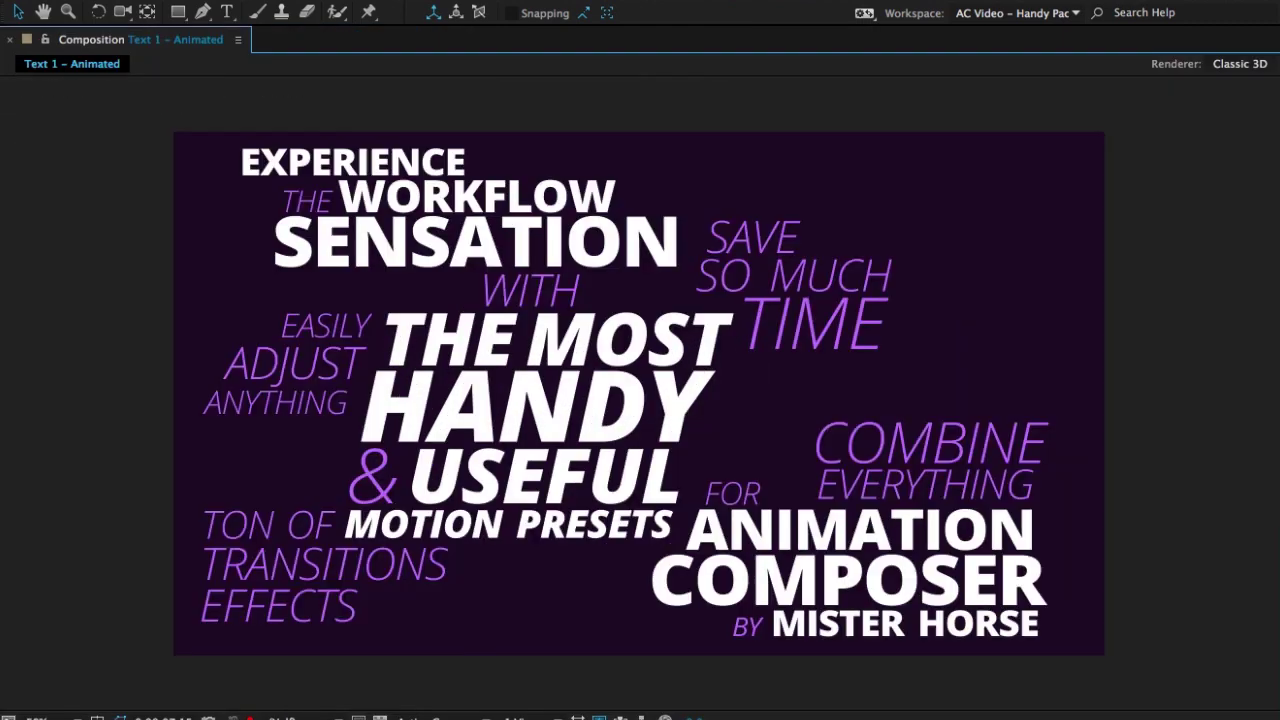
key("space")
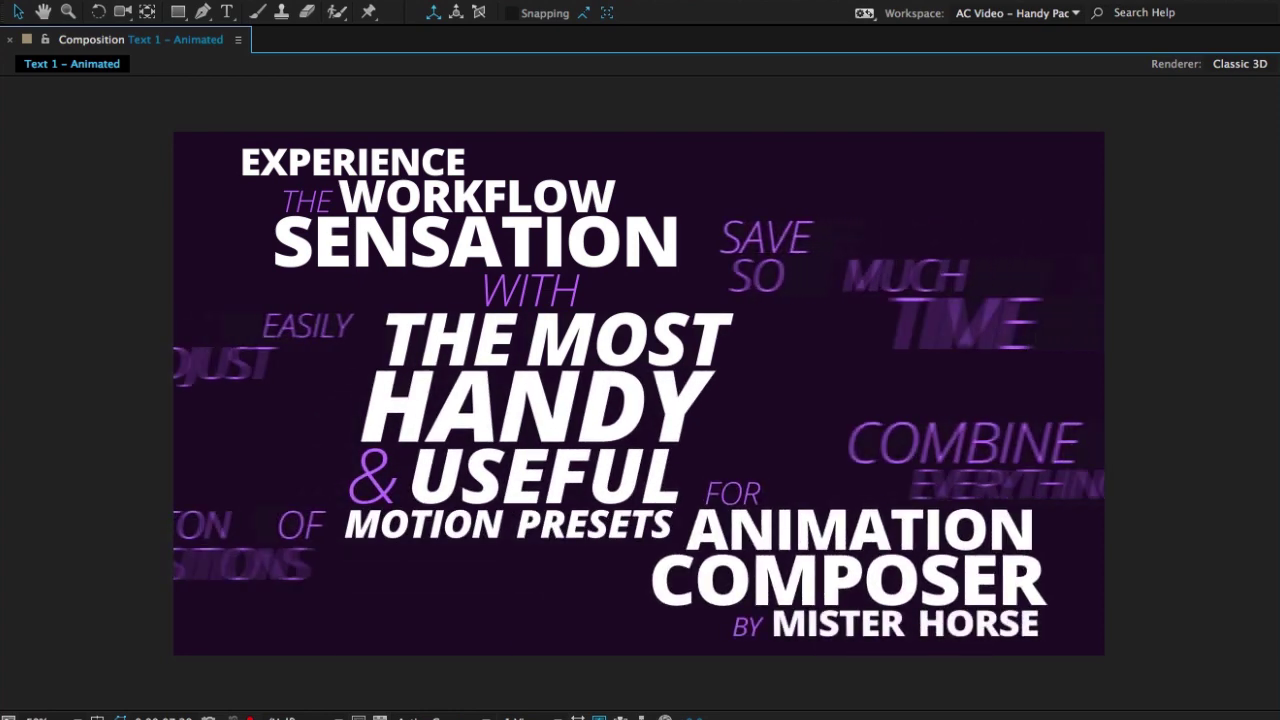
key("grave")
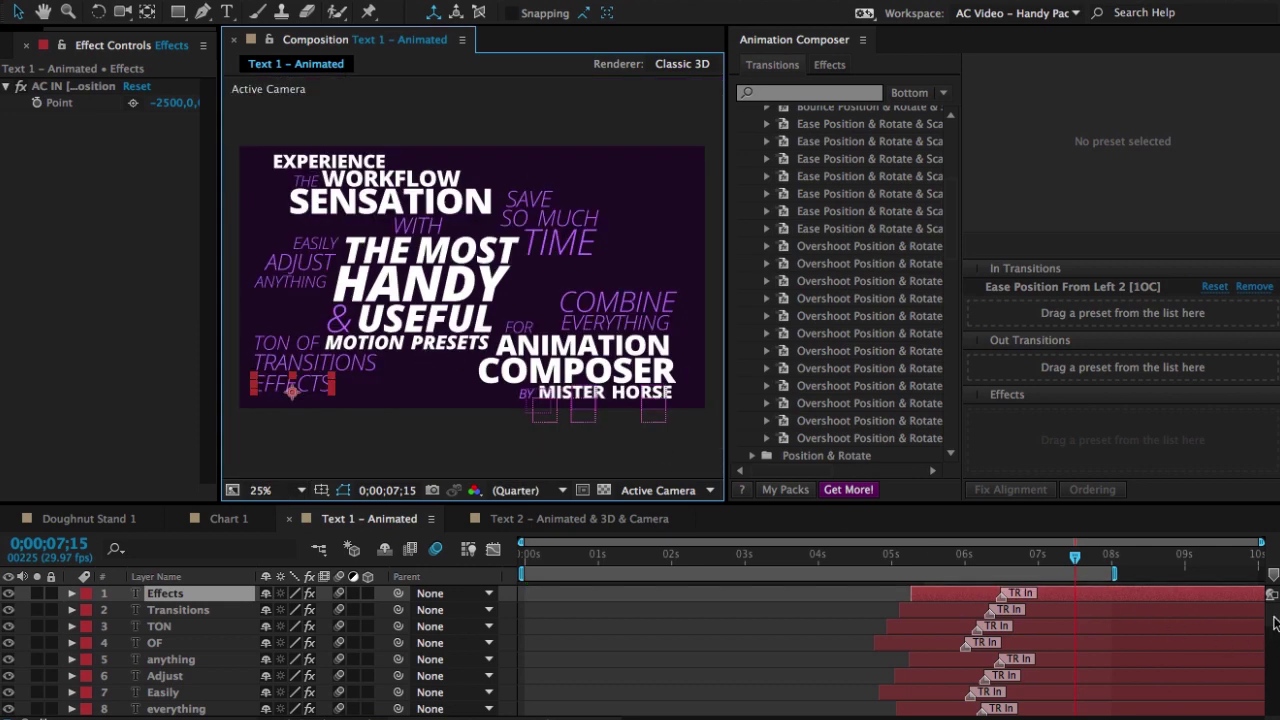
mouse_move(1274, 622)
left_mouse_down()
mouse_move(1270, 704)
mouse_move(1262, 617)
left_mouse_up()
Step: In Text 2 – Animated & 3D & Camera, select Camera Rig Null and play the camera text animation full-screen
left_click(560, 518)
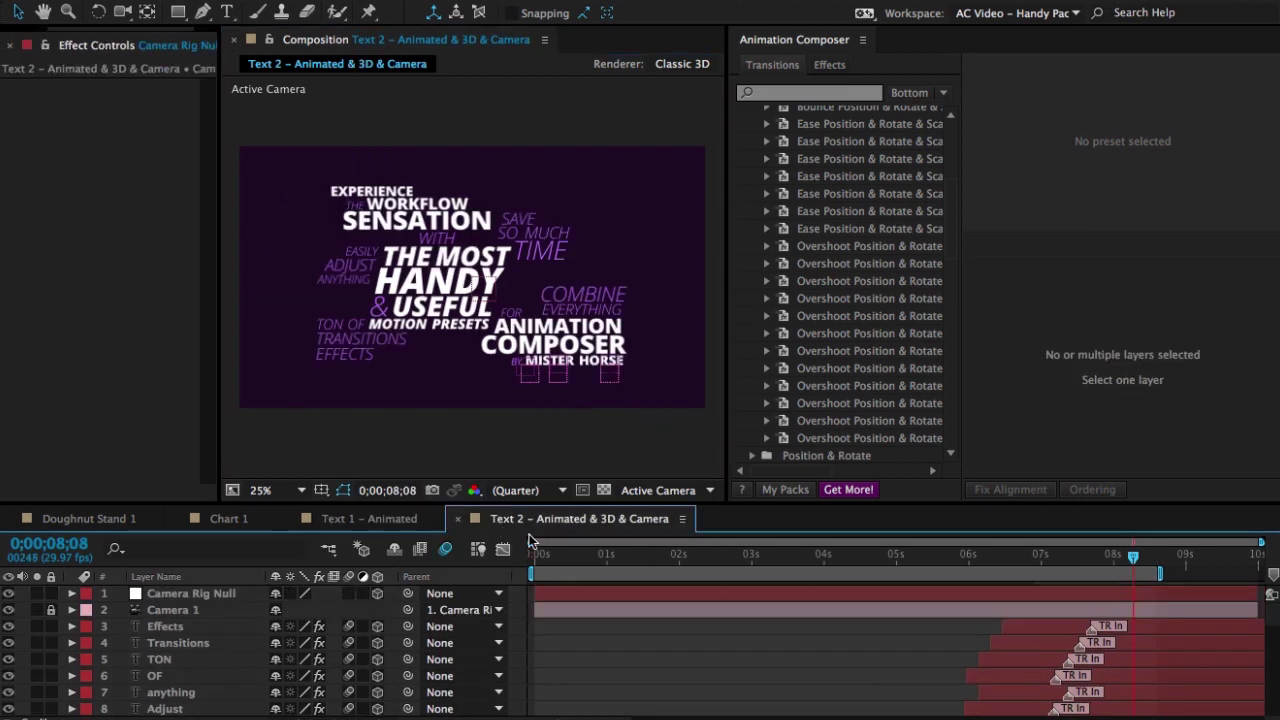
left_click(637, 593)
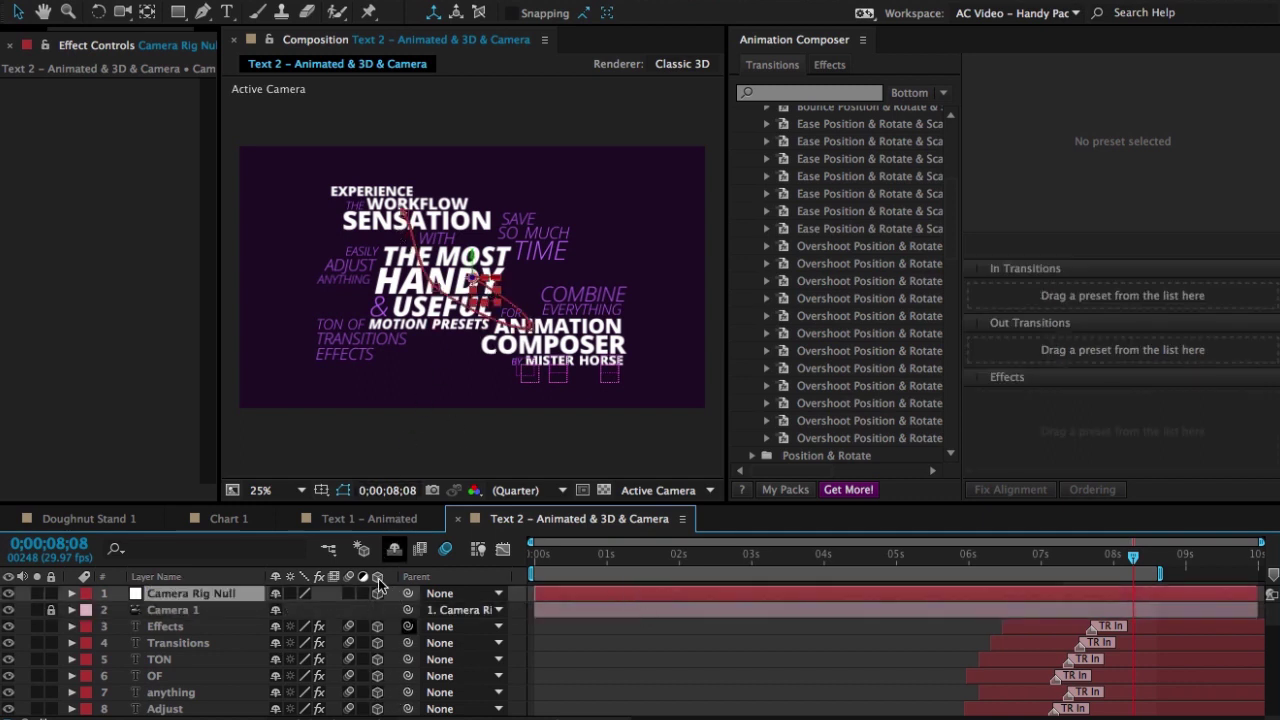
key("grave")
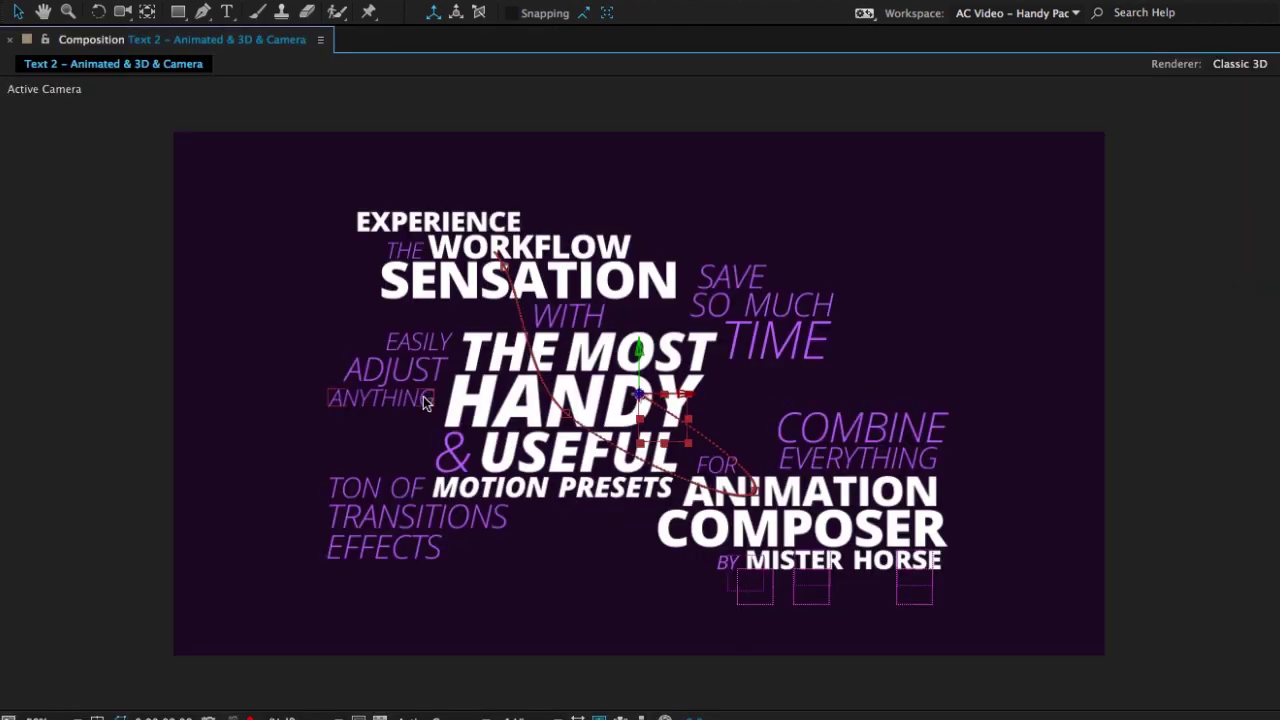
key("space")
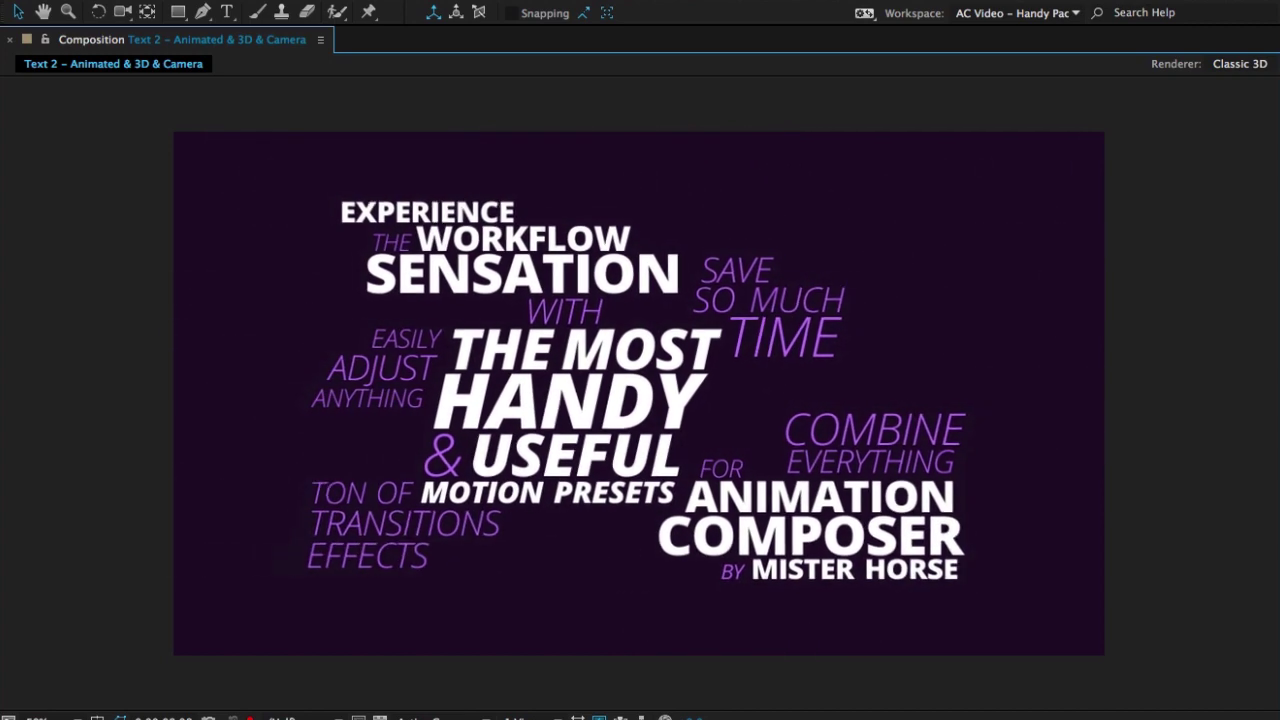
key("grave")
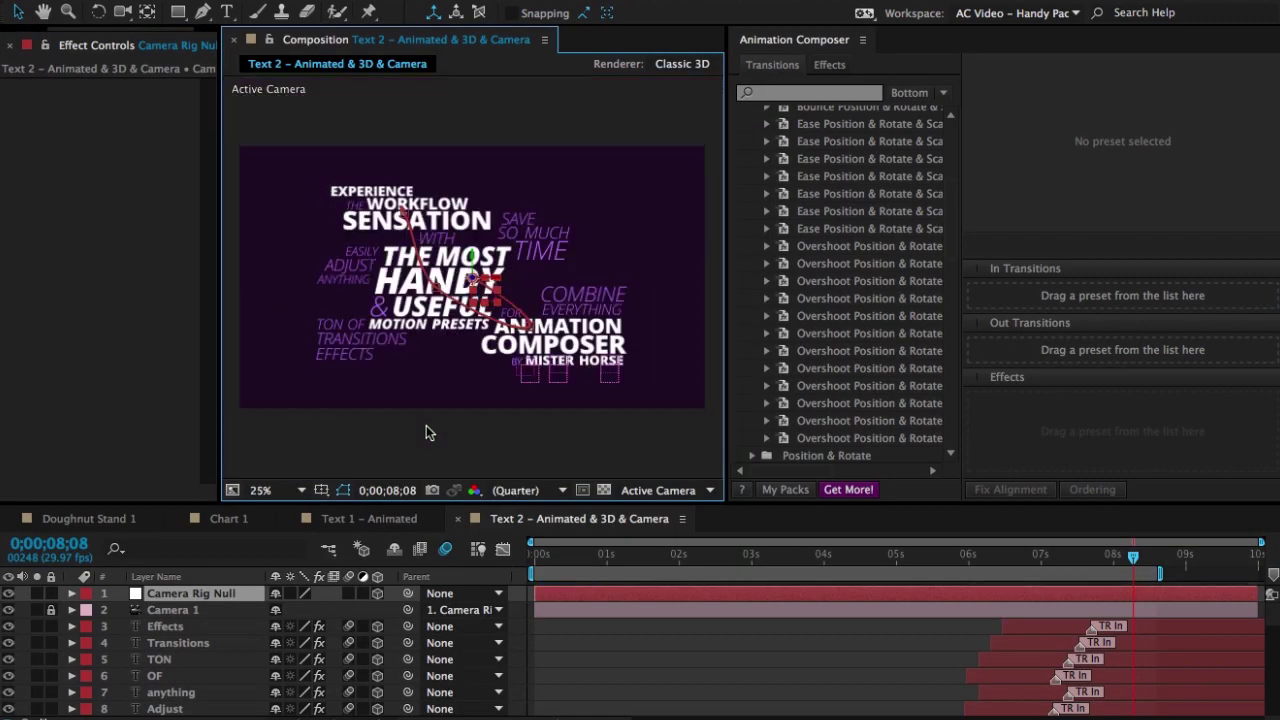